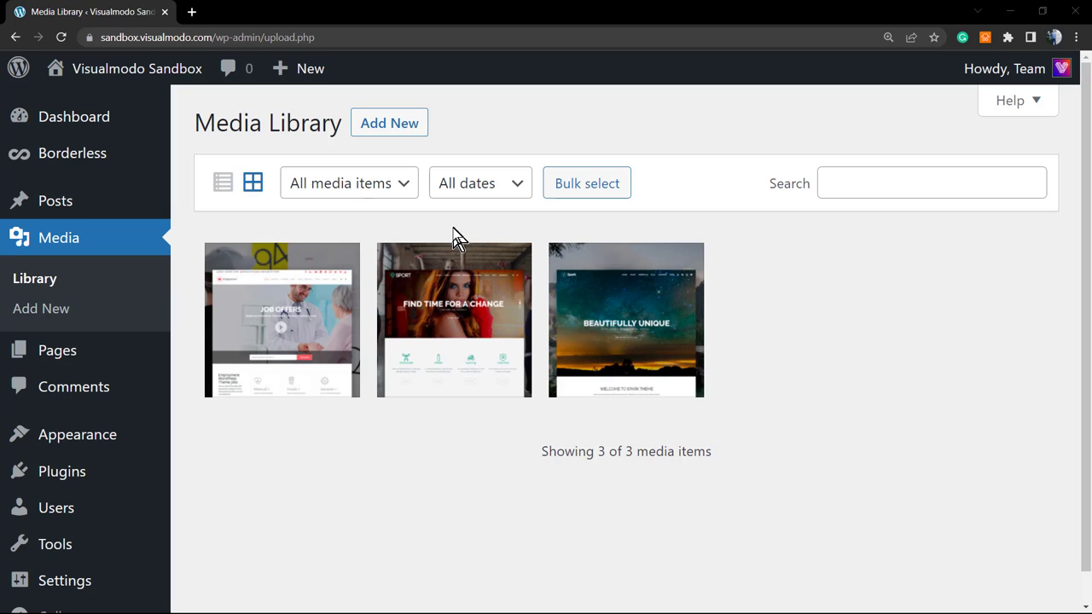
# Step: Show the Sport image's attachment details, scrolled down to its file URL and attachment page link
pyautogui.click(446, 285)
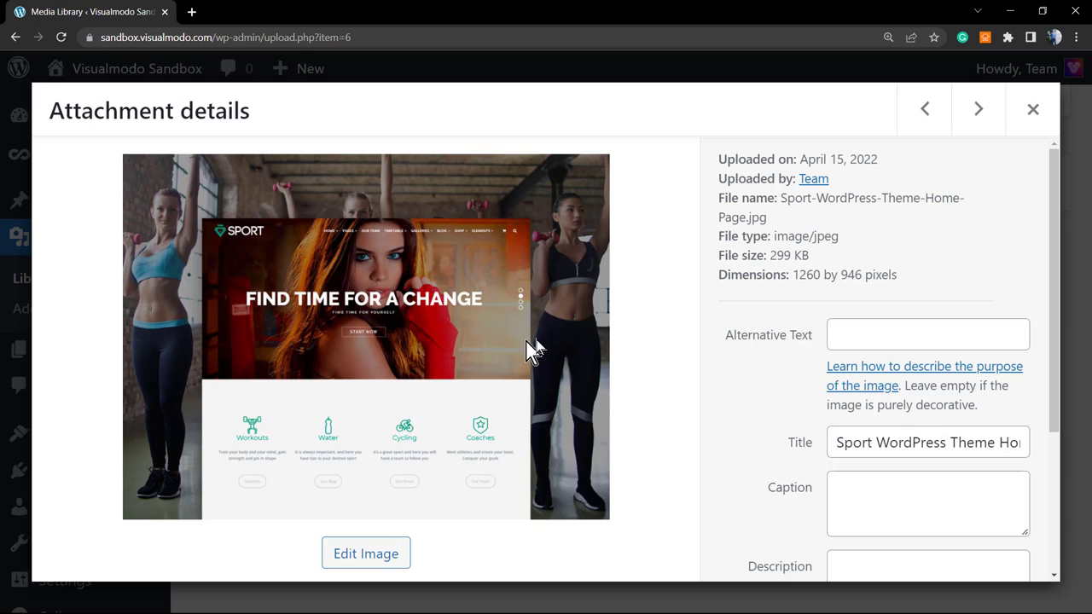
pyautogui.scroll(-1, 823, 389)
pyautogui.scroll(-3, 823, 388)
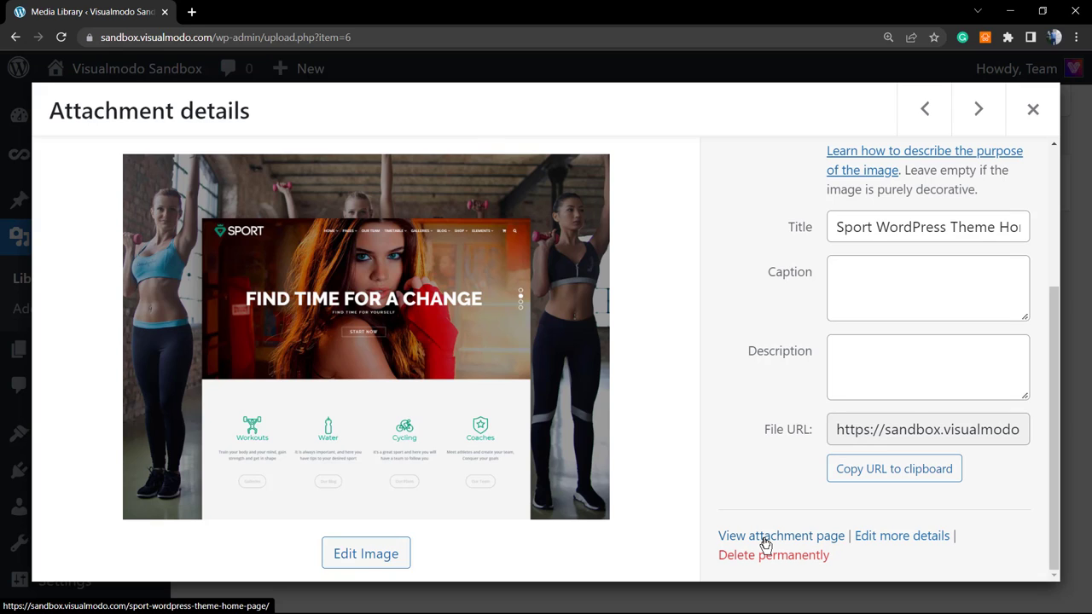
pyautogui.click(765, 539)
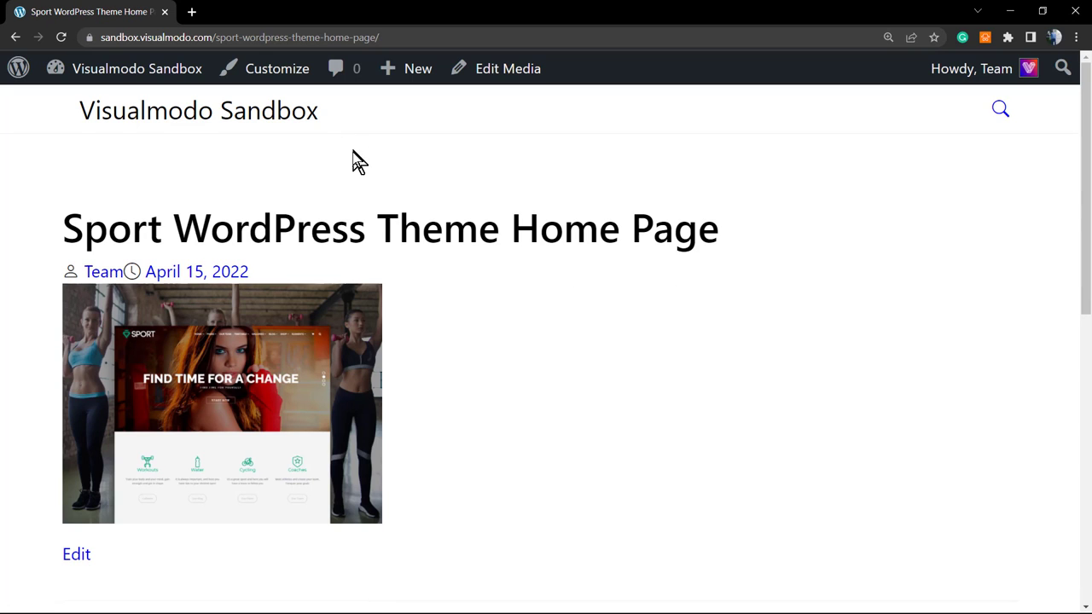
pyautogui.hotkey('ctrl', '-')
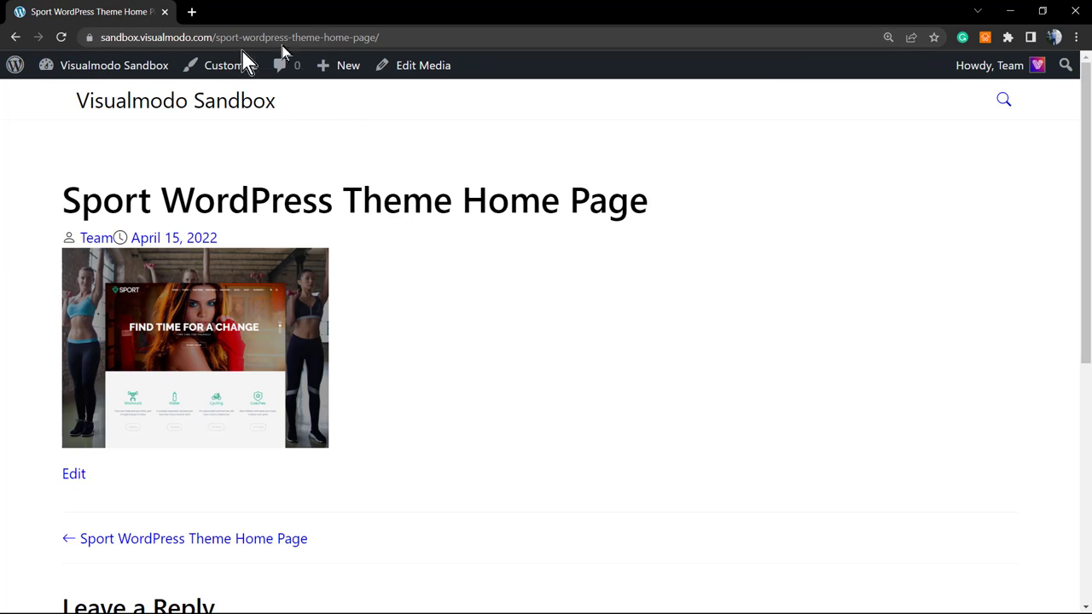
pyautogui.click(495, 38)
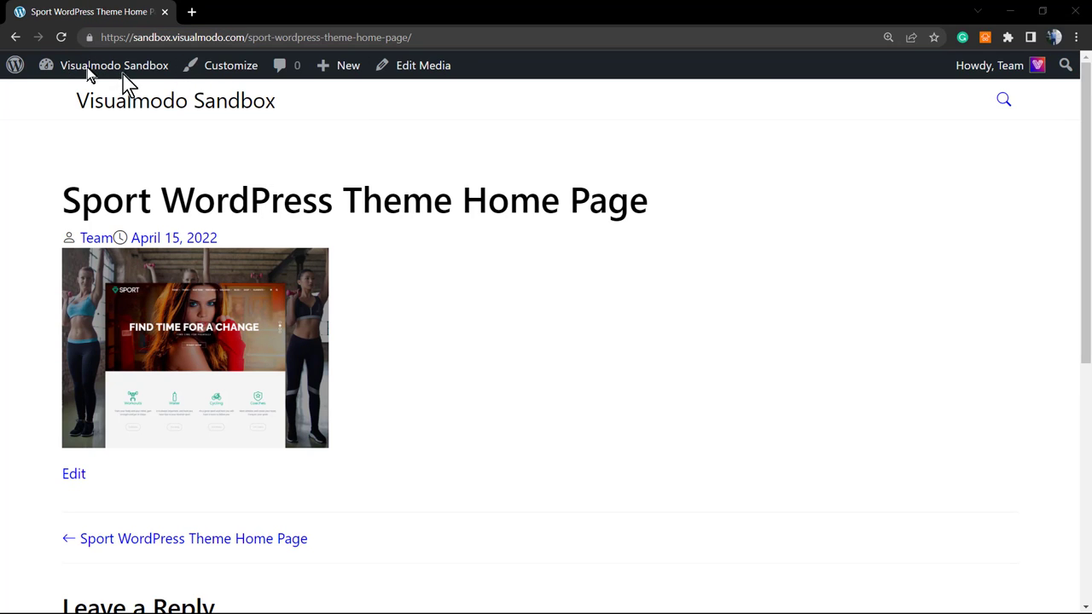
pyautogui.click(177, 38)
pyautogui.click(246, 37)
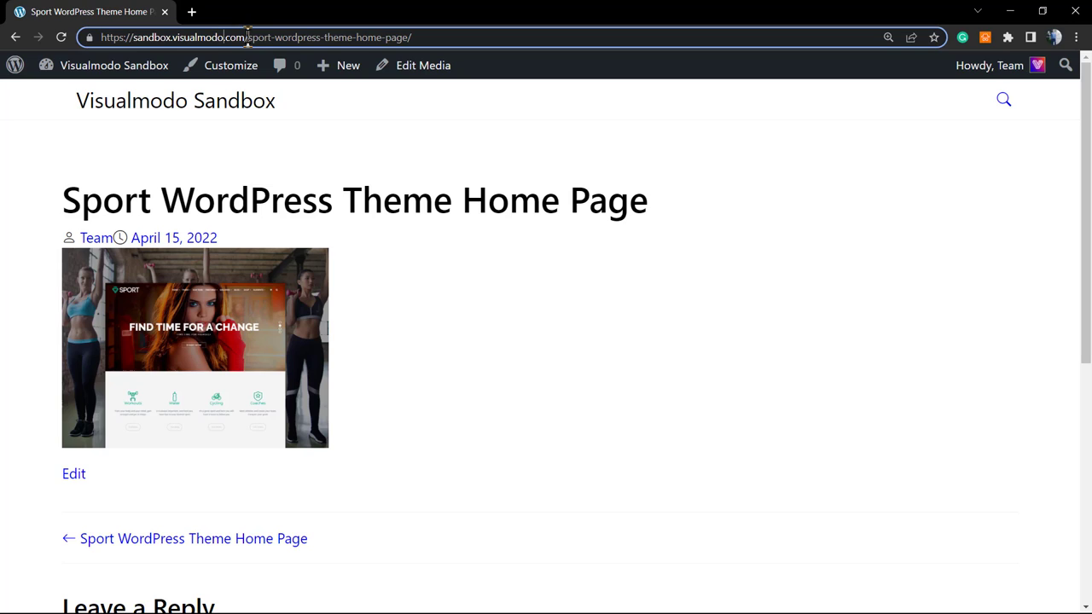
pyautogui.moveTo(247, 37); pyautogui.dragTo(442, 38)
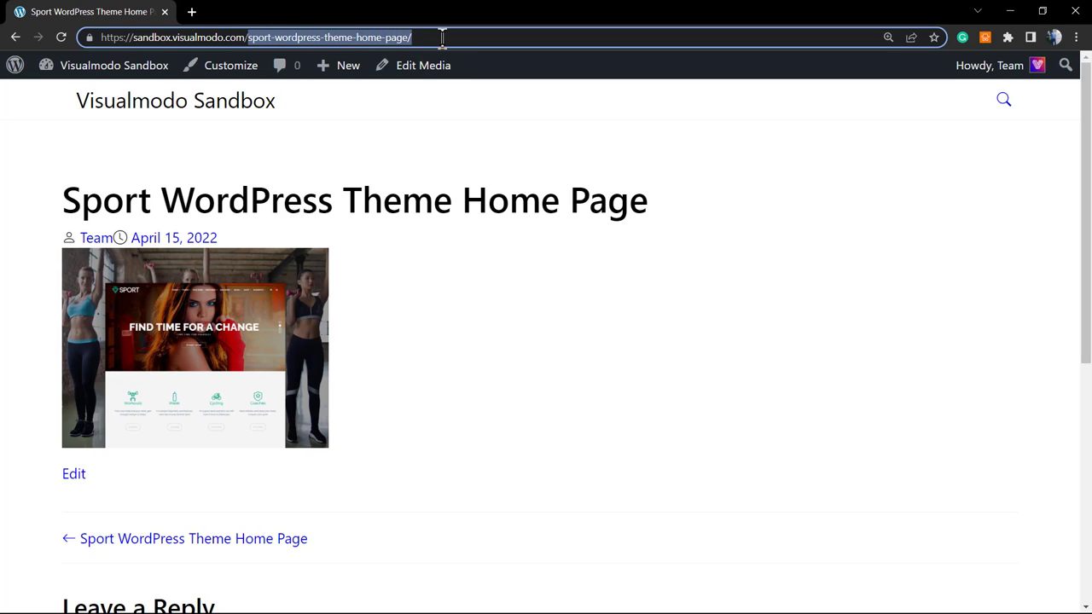
pyautogui.click(442, 37)
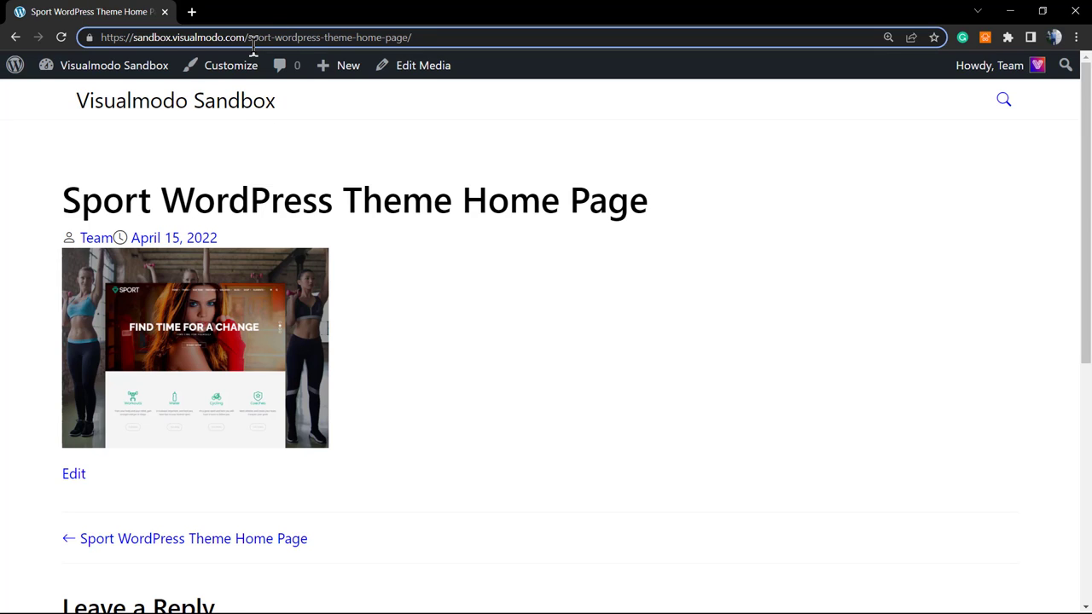
pyautogui.moveTo(249, 38); pyautogui.dragTo(437, 37)
pyautogui.click(400, 38)
pyautogui.click(13, 37)
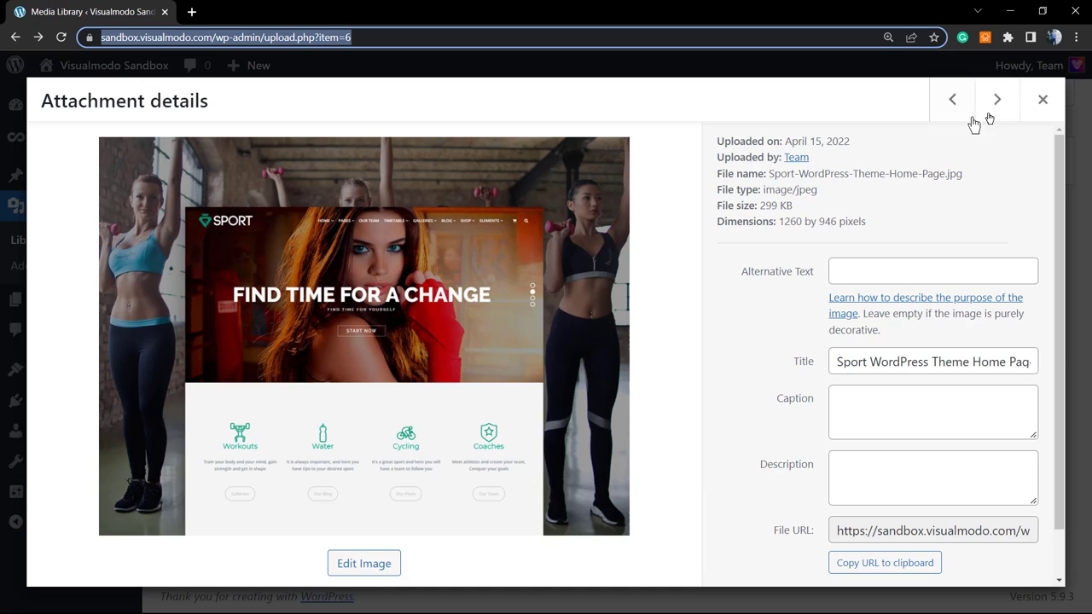
pyautogui.click(1043, 102)
pyautogui.moveTo(47, 176)
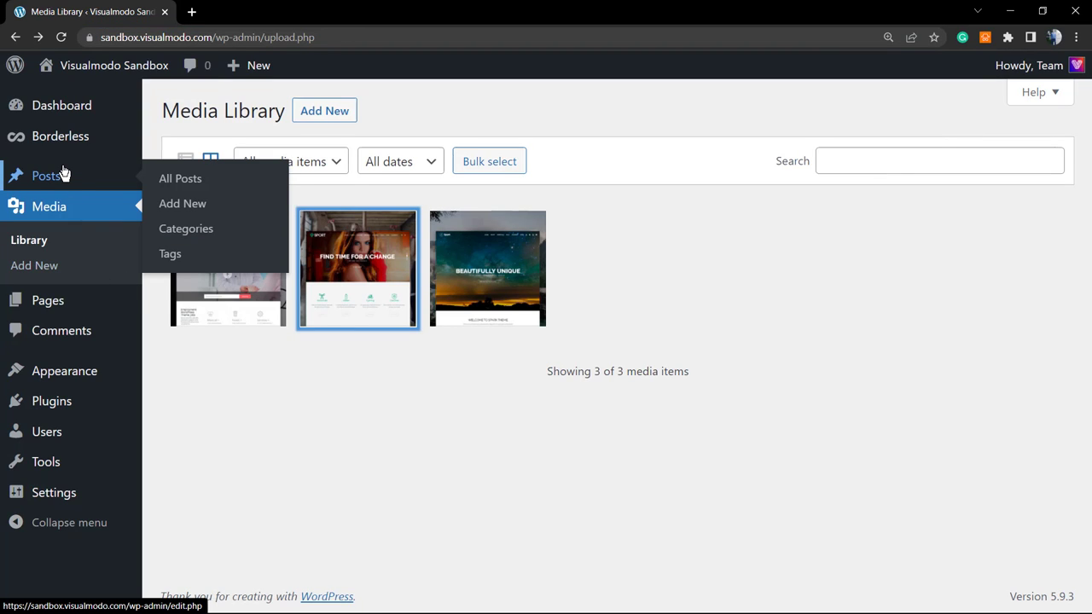
pyautogui.click(337, 282)
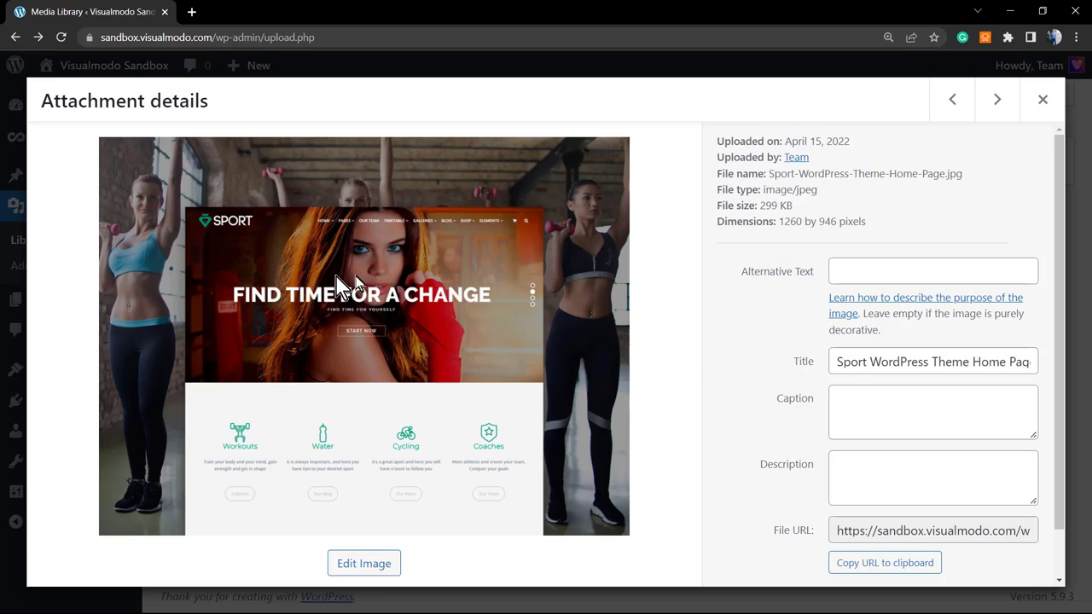
pyautogui.scroll(-1, 932, 454)
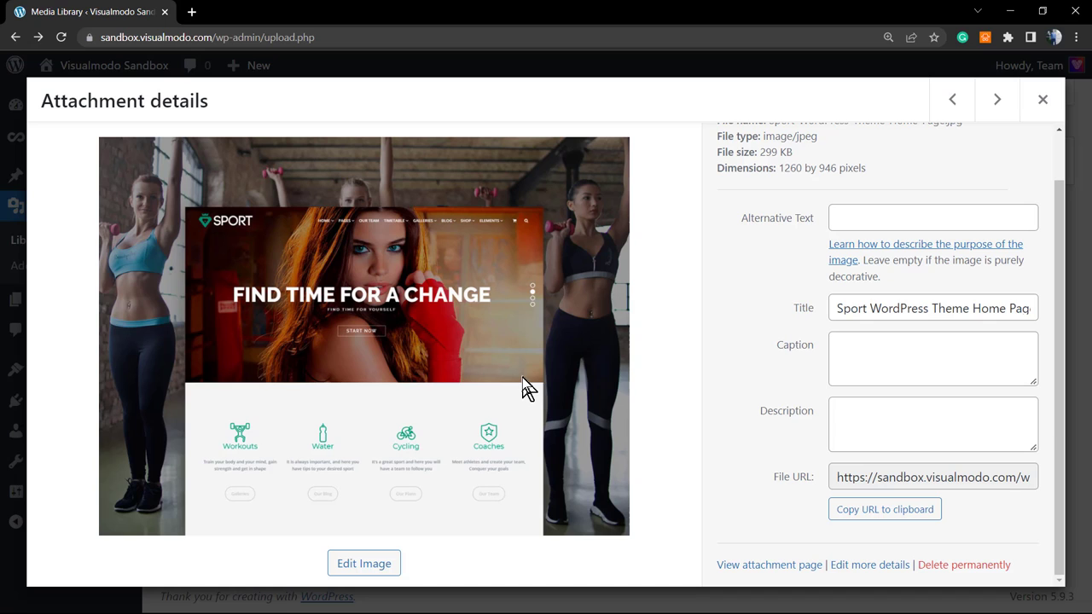
# Step: Open the Sport image's Edit Media page via Edit more details and highlight its Permalink line
pyautogui.click(866, 567)
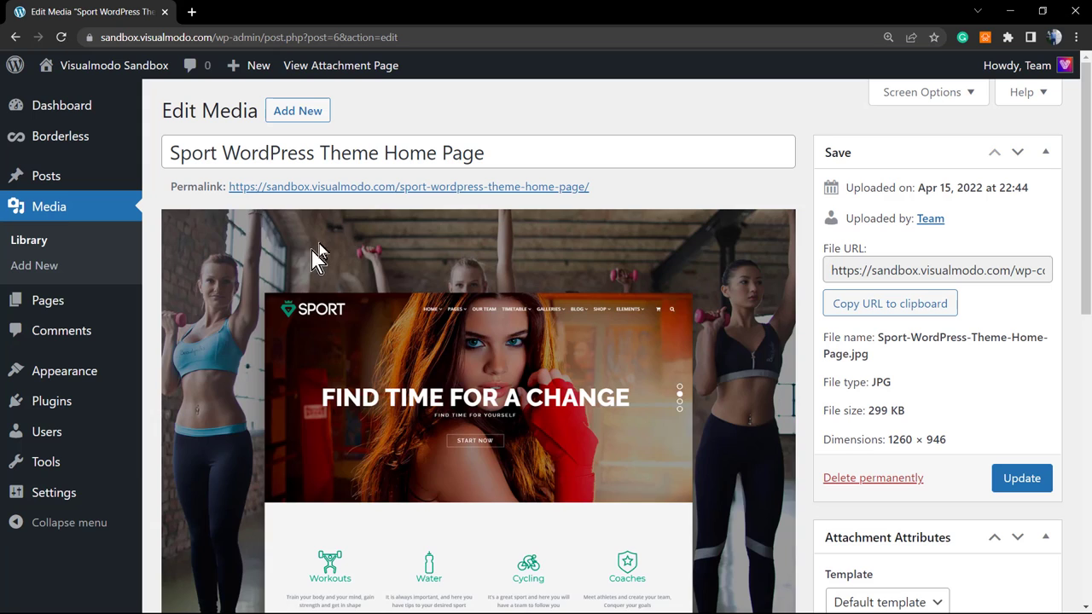
pyautogui.moveTo(634, 201); pyautogui.dragTo(200, 181)
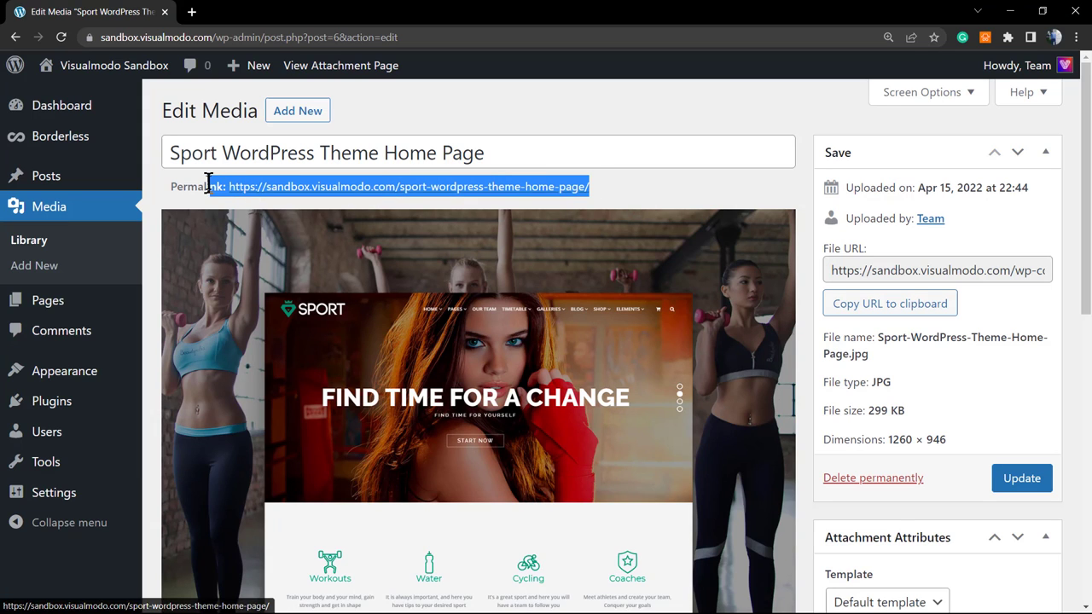
pyautogui.click(635, 197)
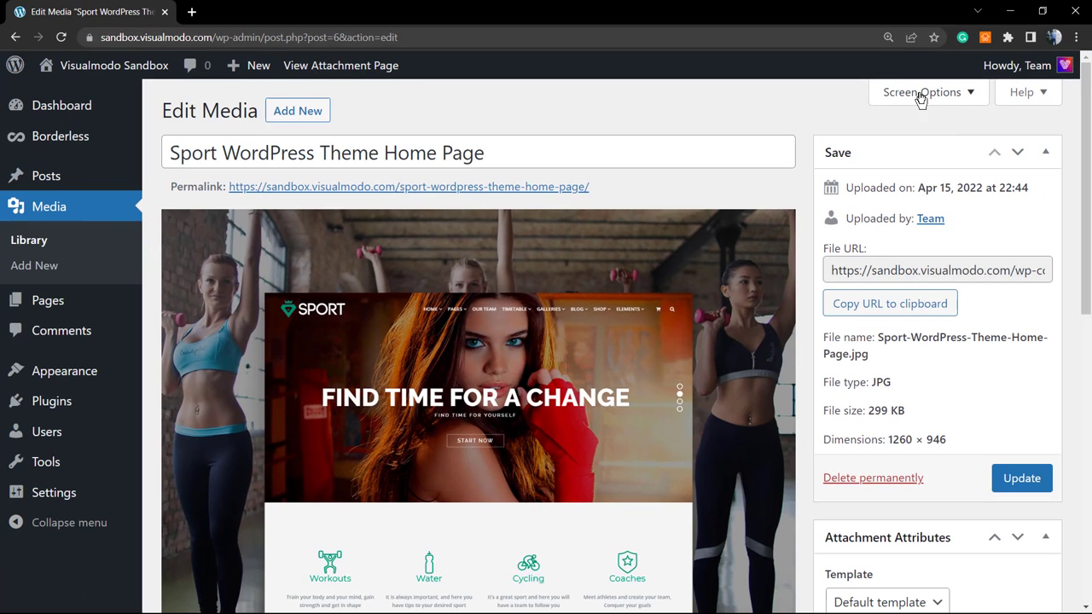
# Step: Hide the Slug box on the Edit Media page using Screen Options
pyautogui.click(922, 95)
pyautogui.click(922, 96)
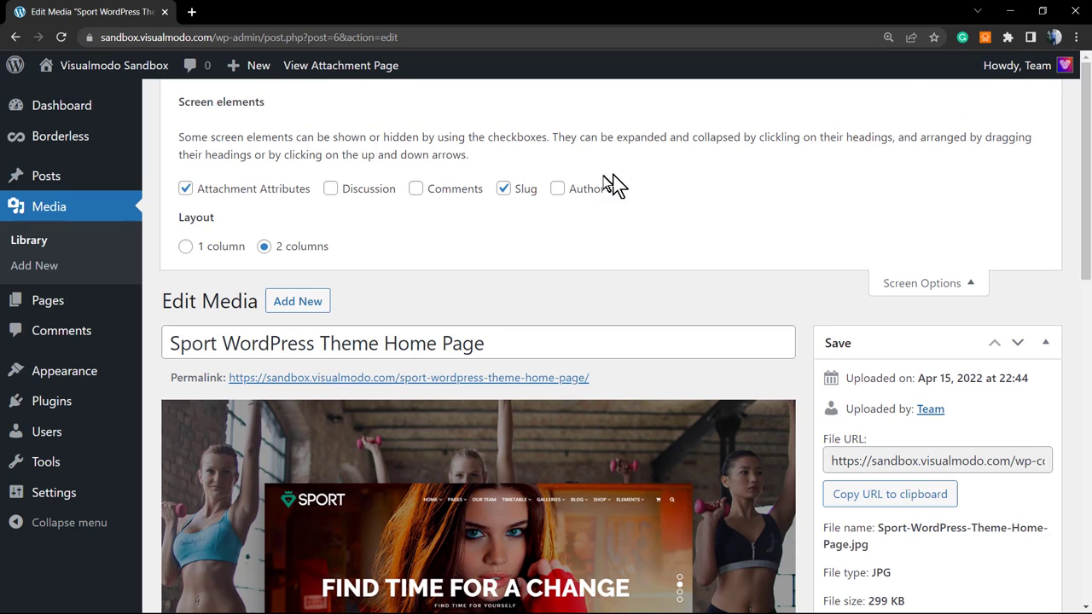
pyautogui.click(504, 192)
pyautogui.click(504, 191)
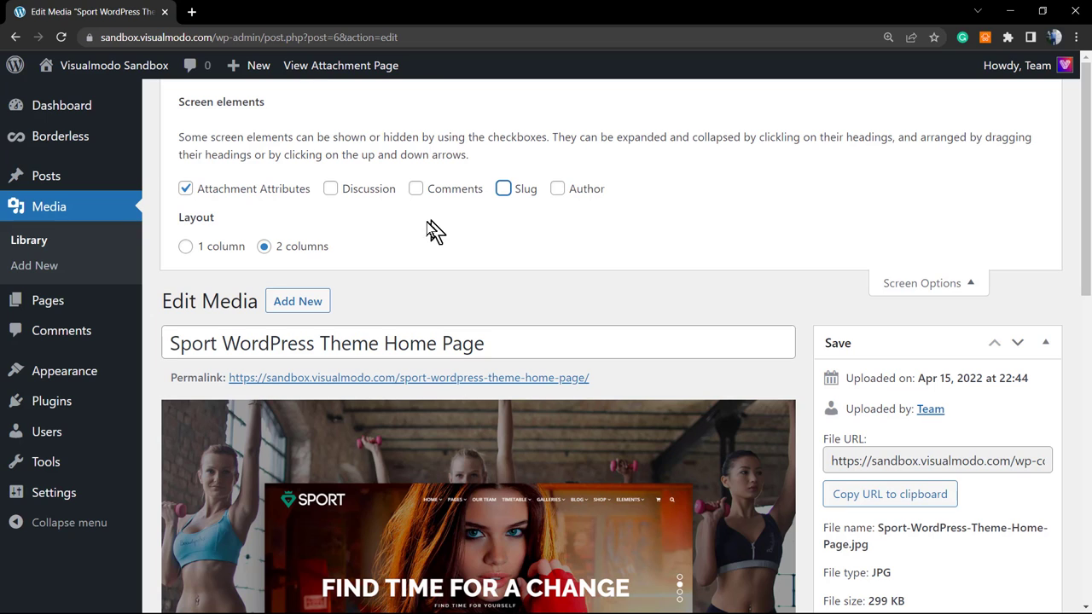
pyautogui.click(926, 289)
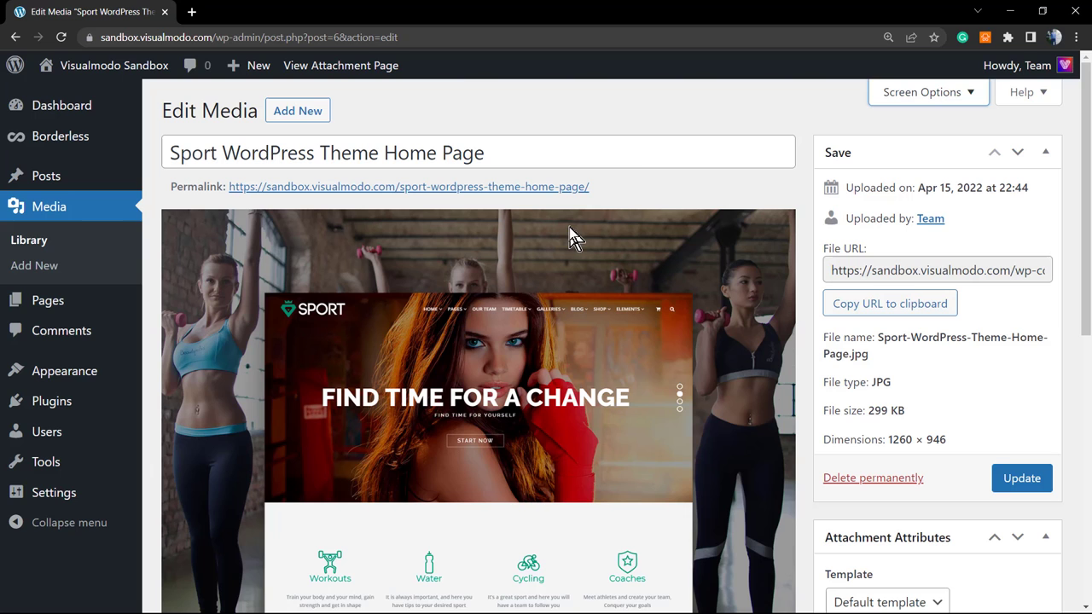
# Step: Check the page without the Slug box, then re-enable Slug in Screen Options
pyautogui.scroll(-2, 690, 195)
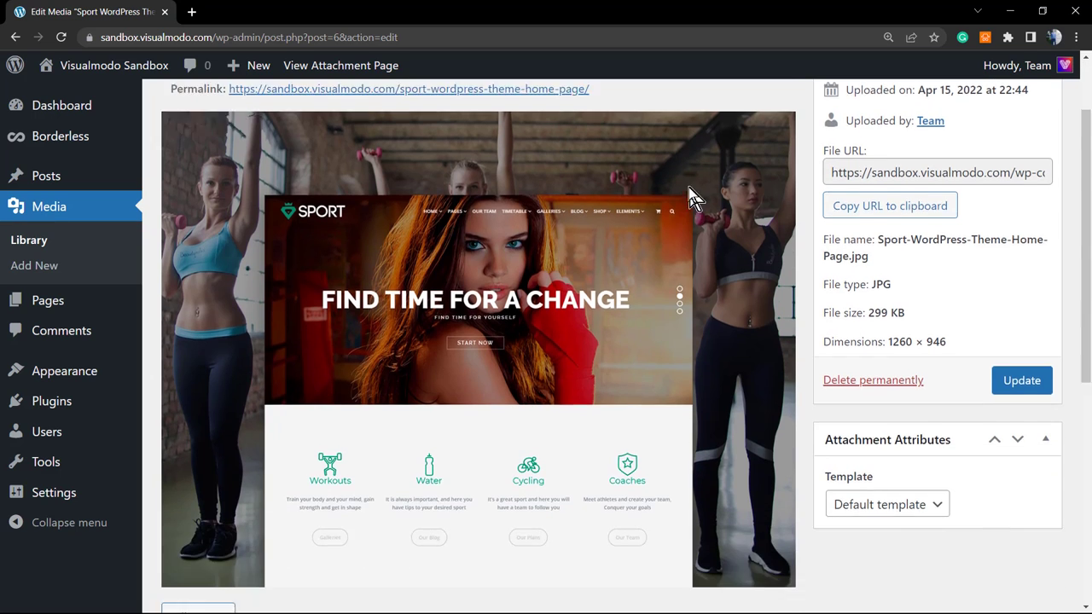
pyautogui.scroll(-4, 585, 258)
pyautogui.scroll(3, 670, 342)
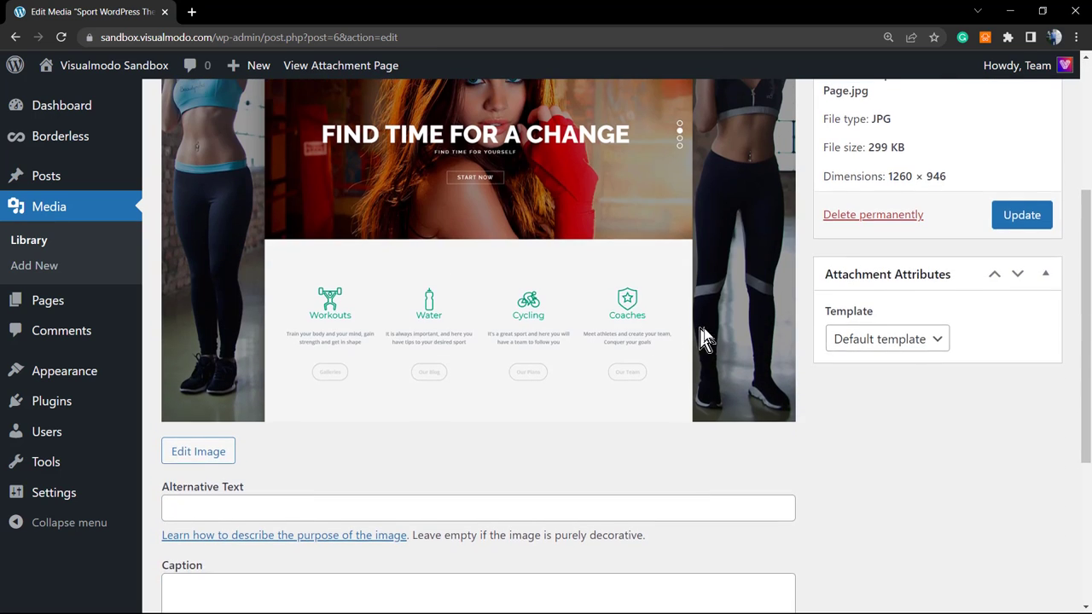
pyautogui.scroll(3, 670, 342)
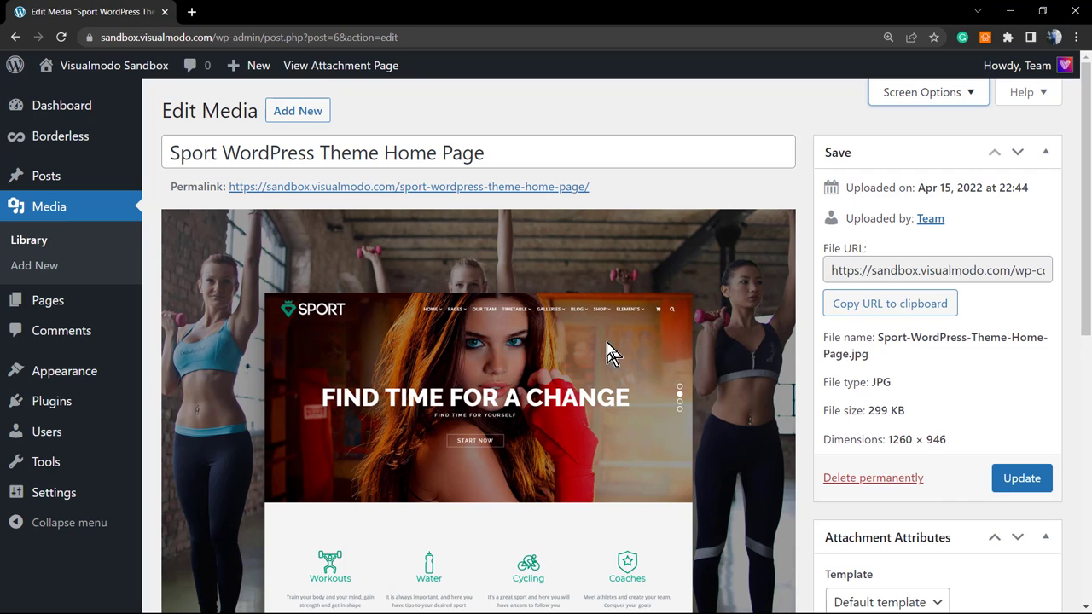
pyautogui.click(933, 102)
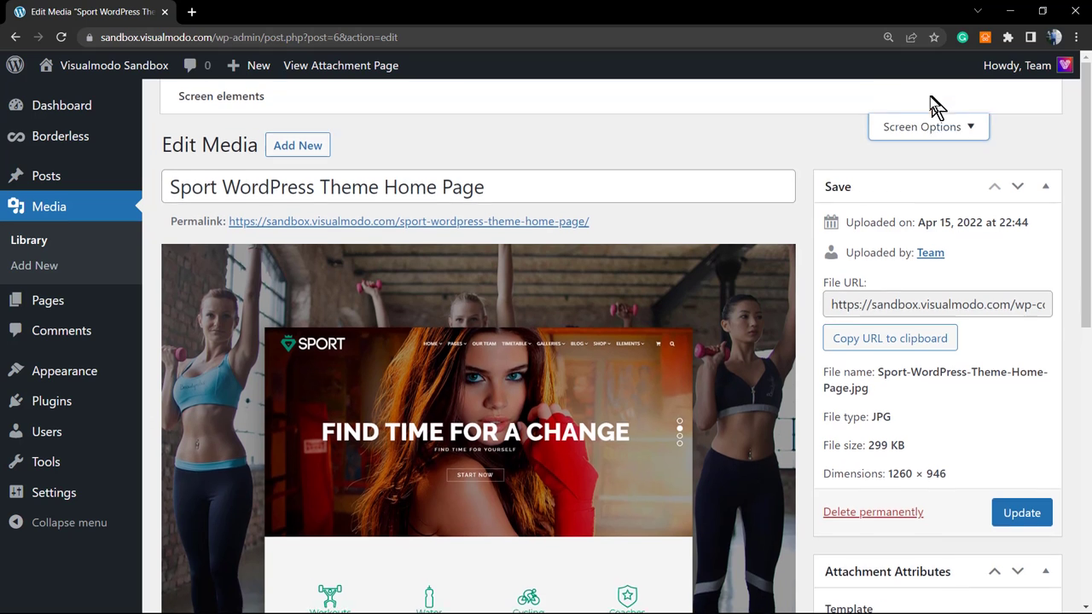
pyautogui.click(514, 191)
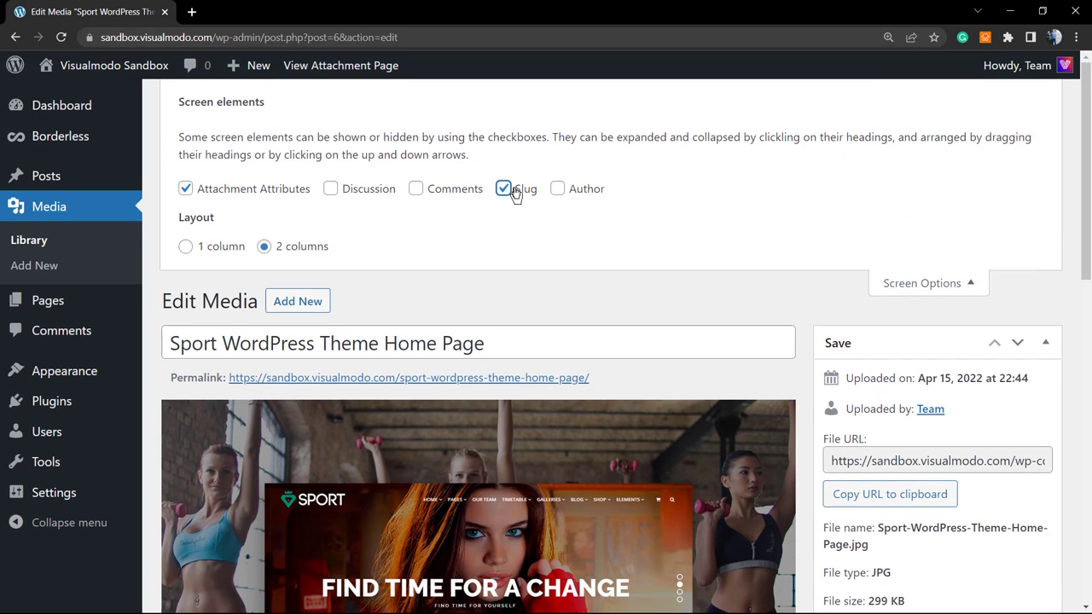
pyautogui.click(917, 284)
# Step: Replace the Sport image's old slug with 'video tutorial spark wp theme visualmodo'
pyautogui.scroll(-2, 546, 171)
pyautogui.scroll(-3, 513, 240)
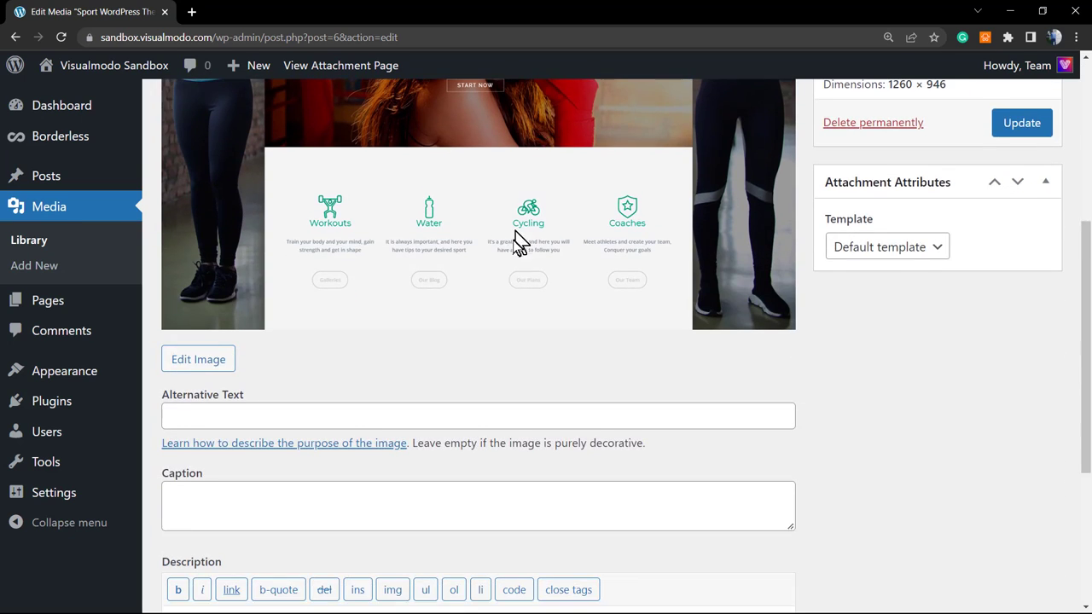
pyautogui.scroll(-1, 512, 256)
pyautogui.scroll(-1, 507, 251)
pyautogui.scroll(-1, 413, 368)
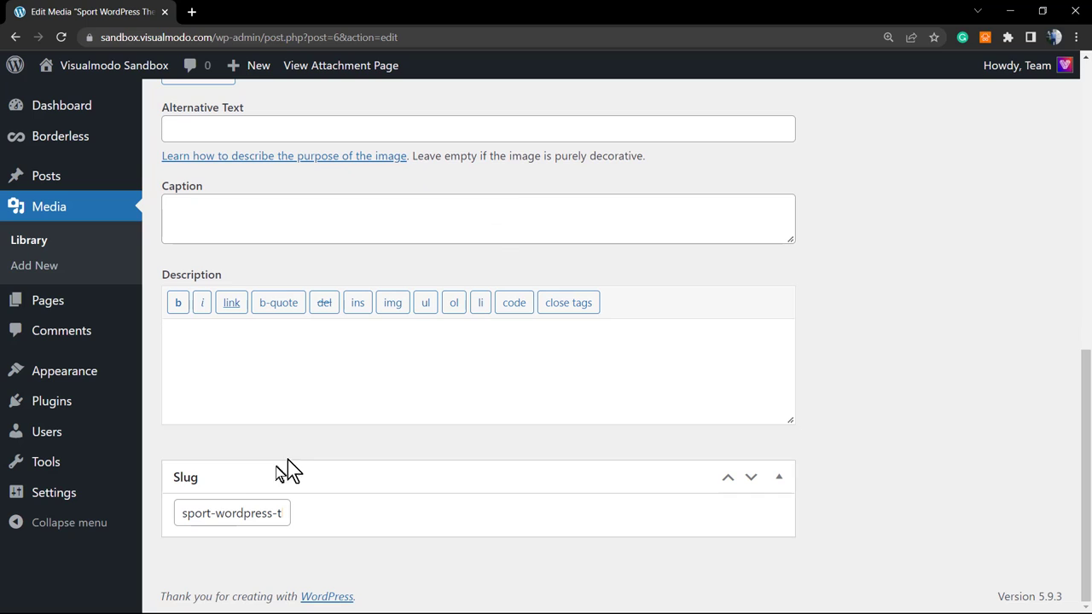
pyautogui.tripleClick(216, 513)
pyautogui.click(212, 516)
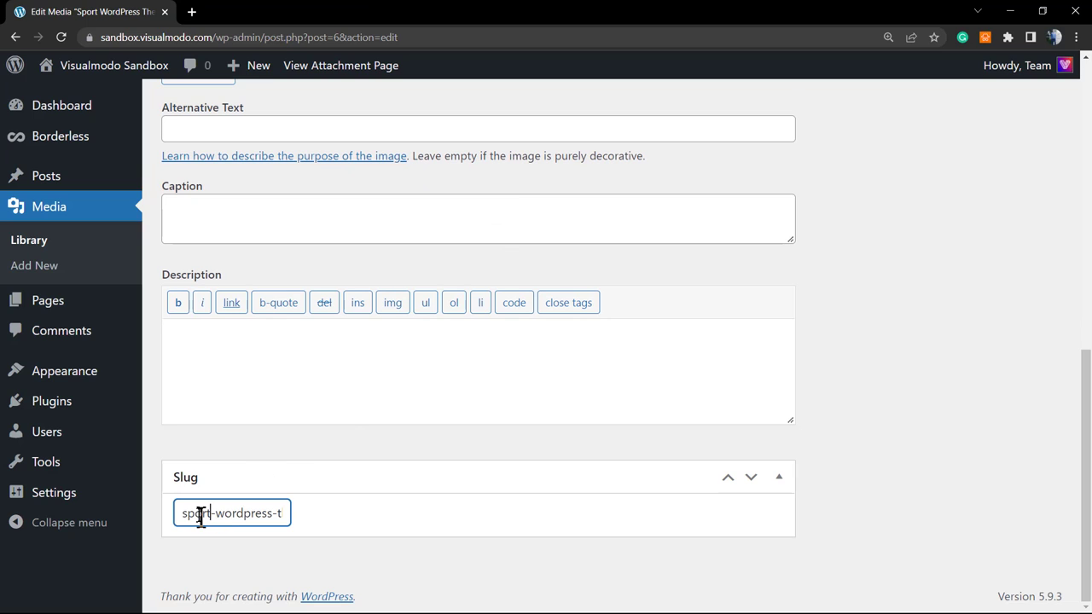
pyautogui.moveTo(193, 513)
pyautogui.mouseDown()
pyautogui.moveTo(285, 514)
pyautogui.moveTo(142, 512)
pyautogui.mouseUp()
pyautogui.click(225, 520)
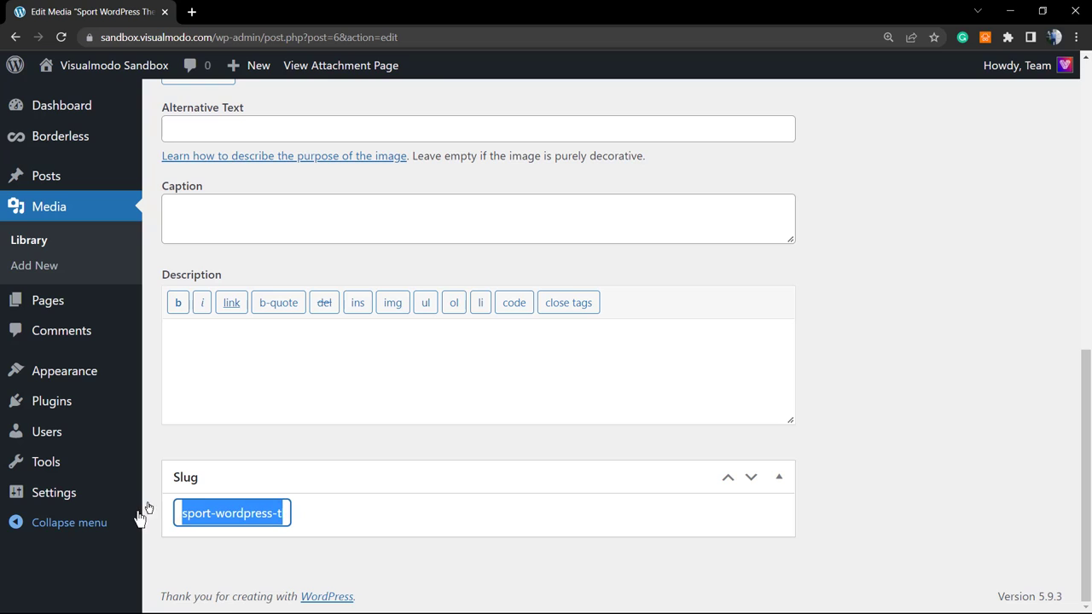
pyautogui.click(181, 512)
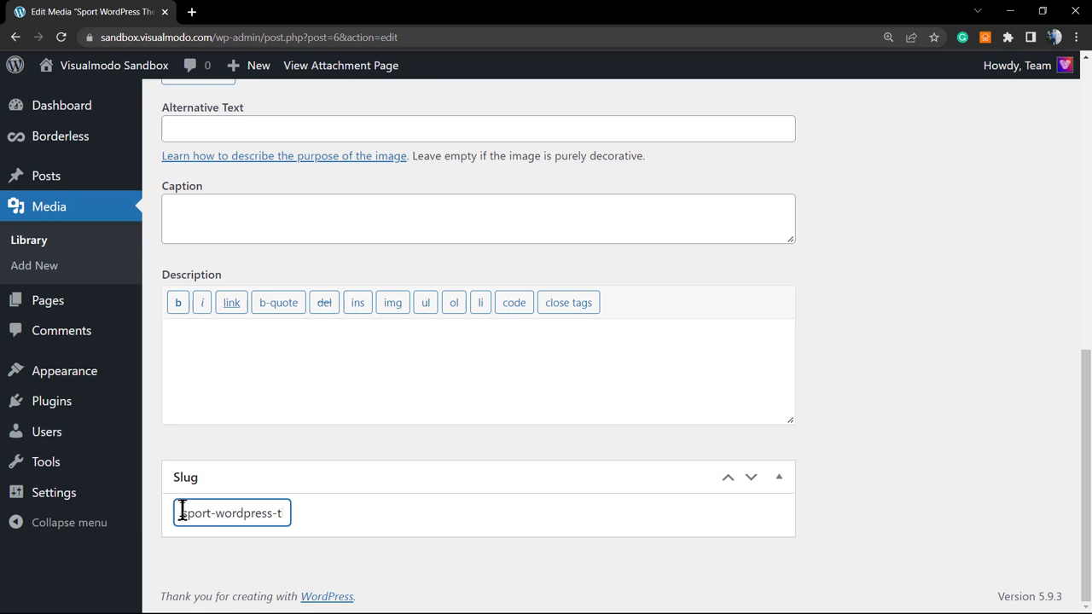
pyautogui.tripleClick(182, 512)
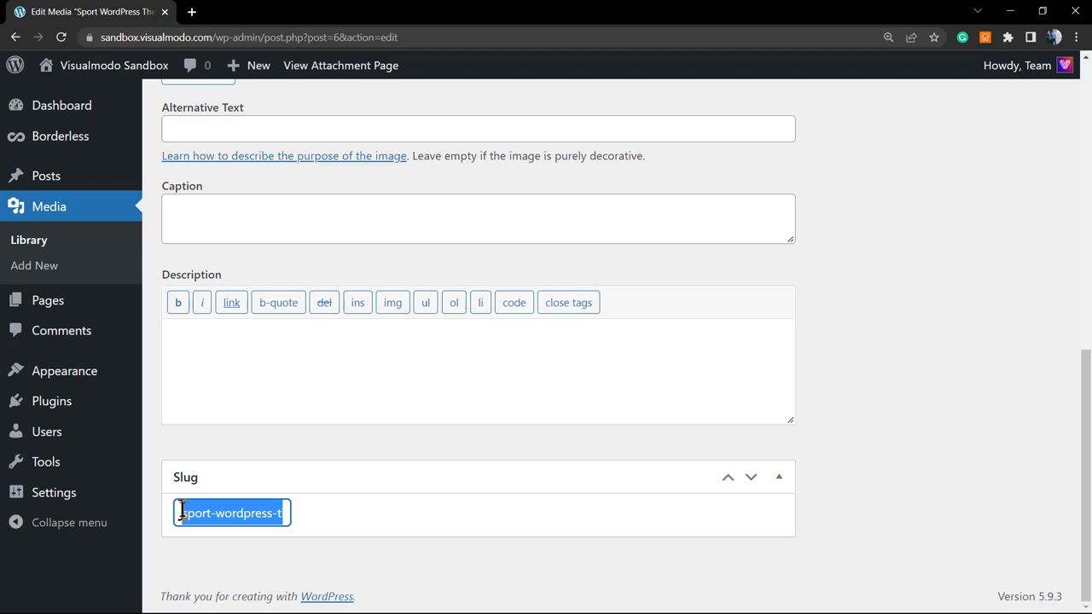
pyautogui.write('video tut')
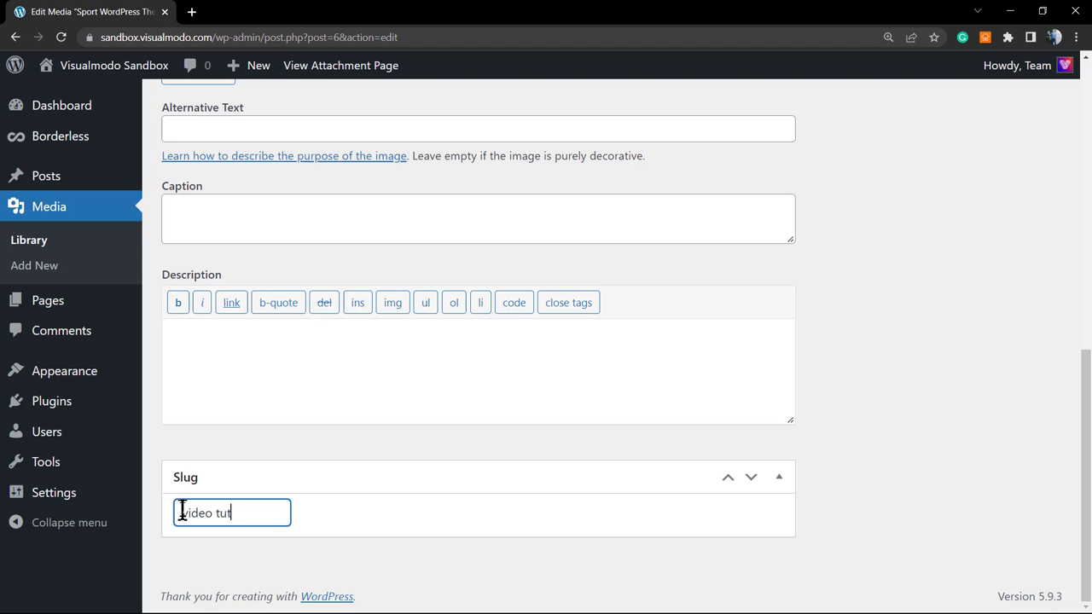
pyautogui.write('orial s')
pyautogui.write('park wp the')
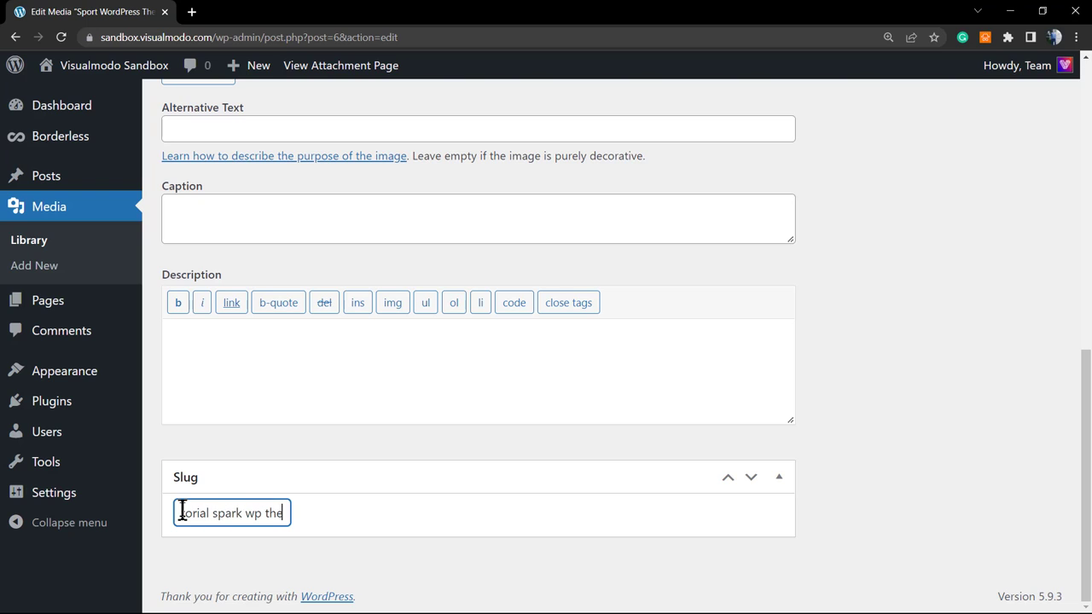
pyautogui.write('me vis')
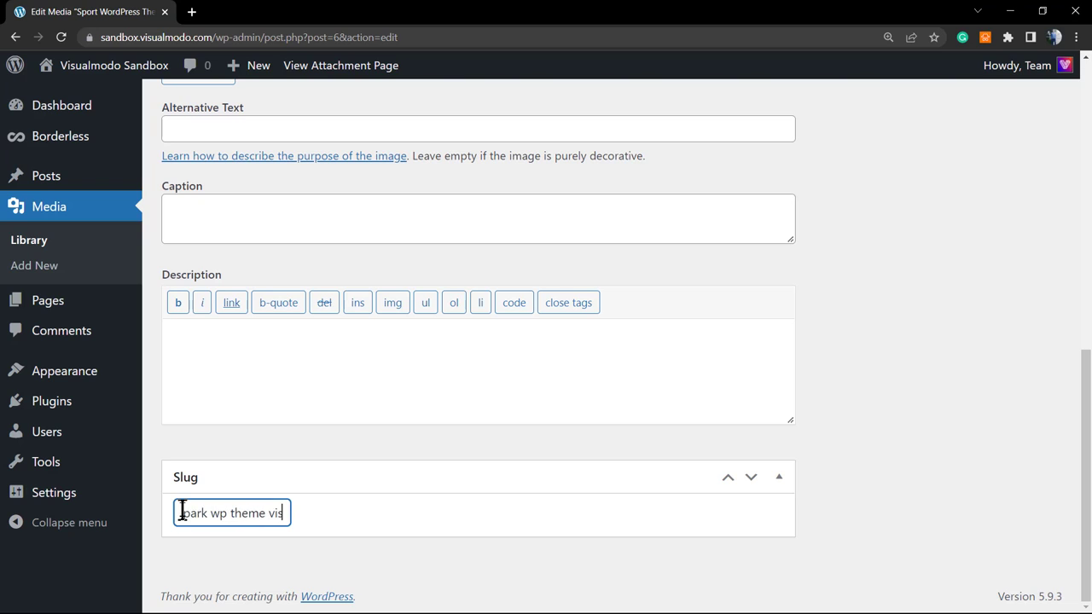
pyautogui.write('ualmodo')
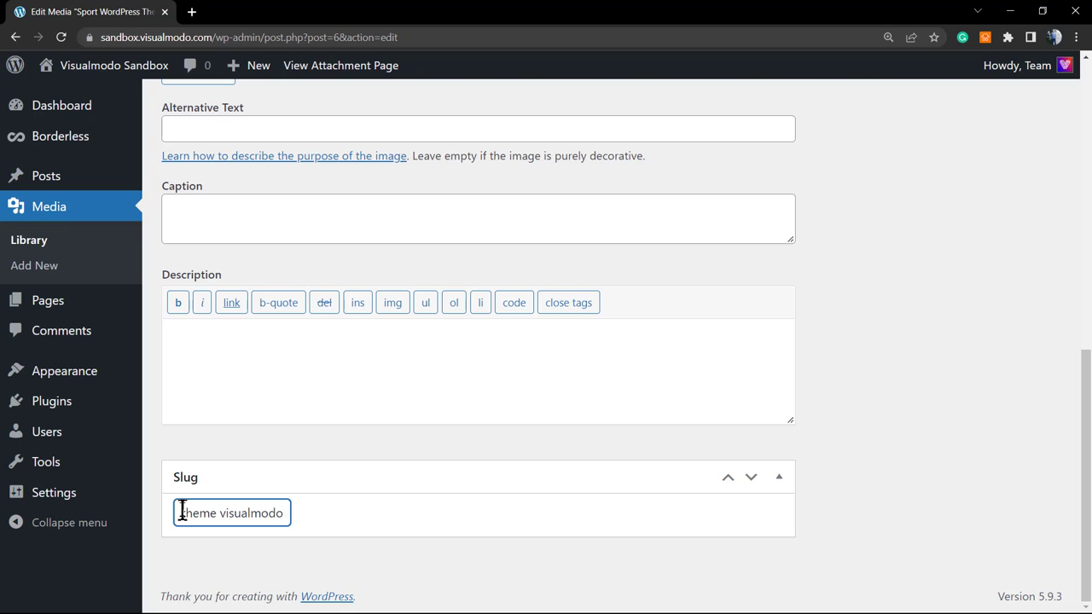
# Step: Update the media so the permalink ends in video-tutorial-spark-wp-theme-visualmodo
pyautogui.click(434, 459)
pyautogui.scroll(5, 683, 418)
pyautogui.scroll(3, 814, 388)
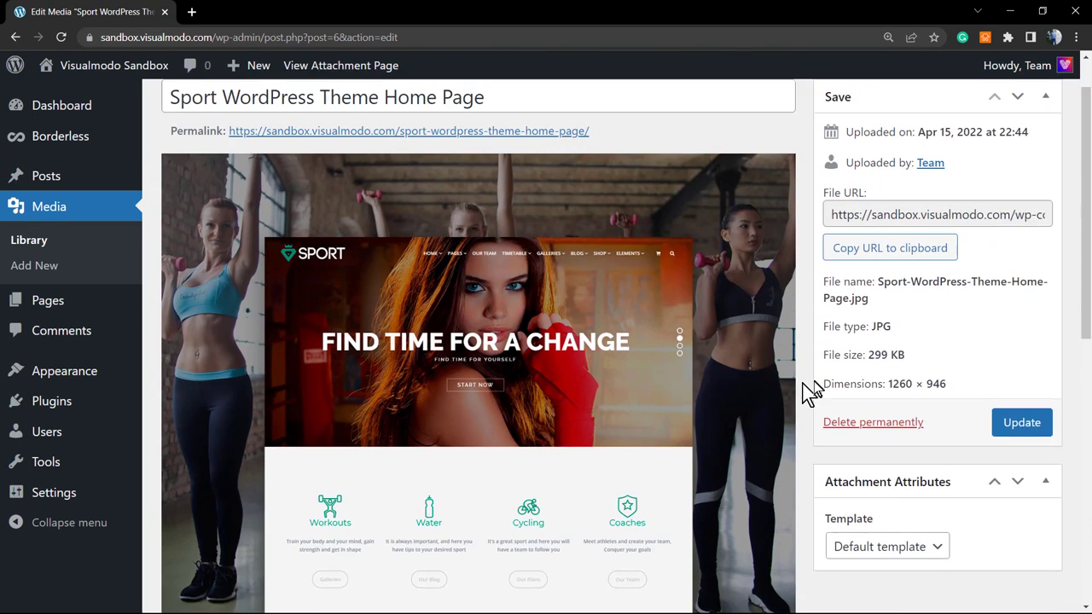
pyautogui.scroll(1, 810, 392)
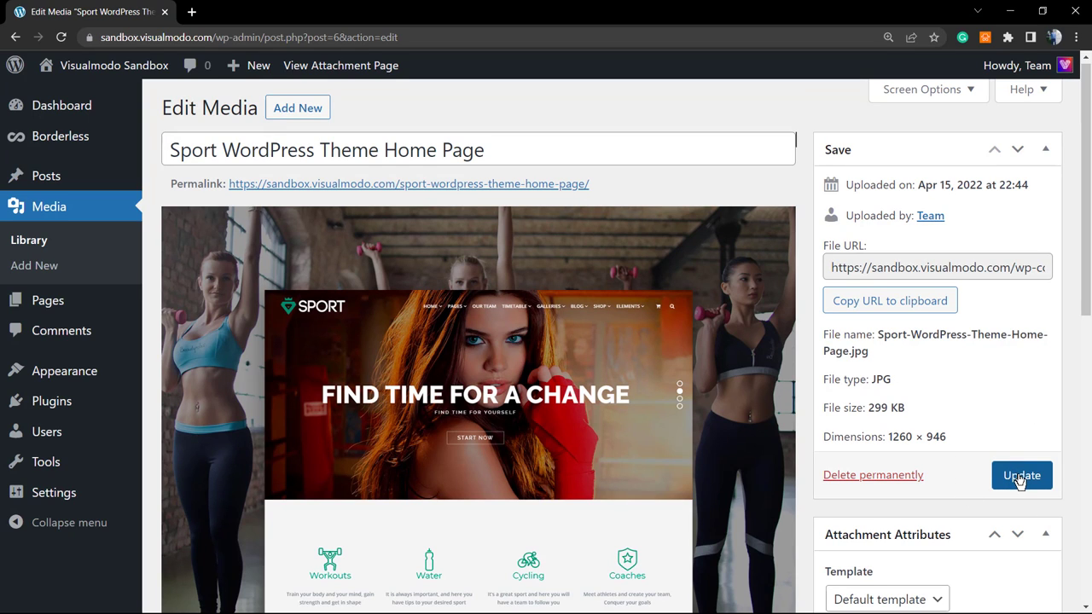
pyautogui.click(1020, 480)
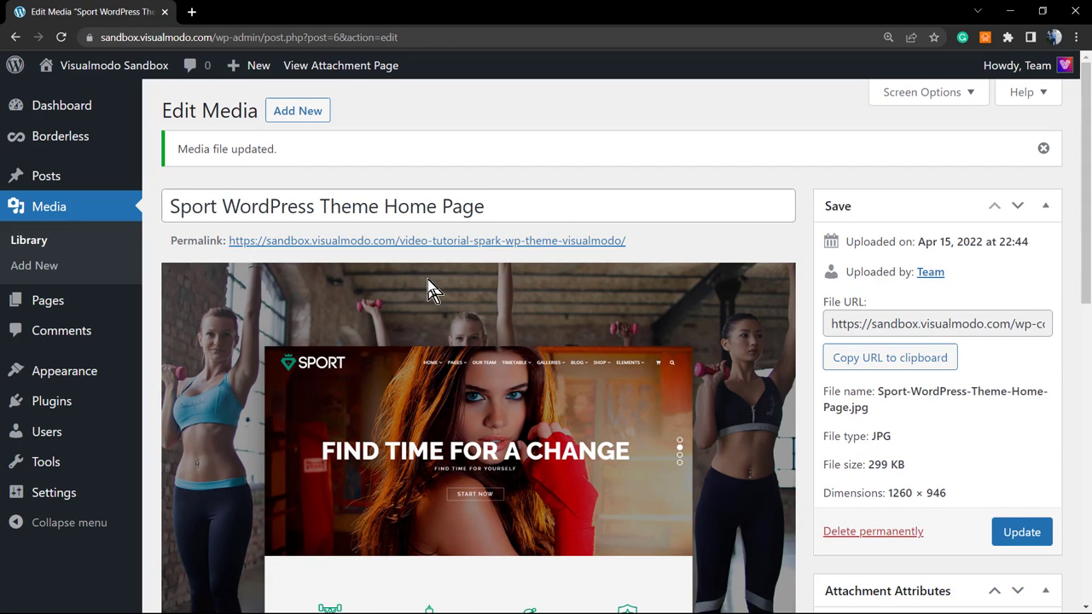
# Step: View the attachment page at the new video-tutorial-spark-wp-theme-visualmodo permalink in a new tab
pyautogui.moveTo(662, 249); pyautogui.dragTo(397, 250)
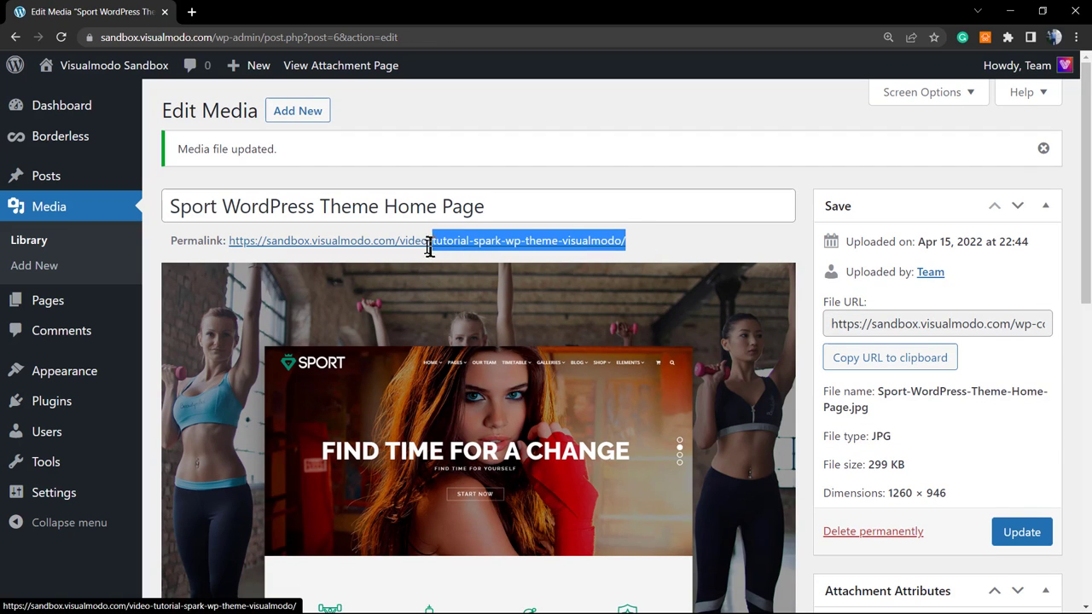
pyautogui.rightClick(390, 244)
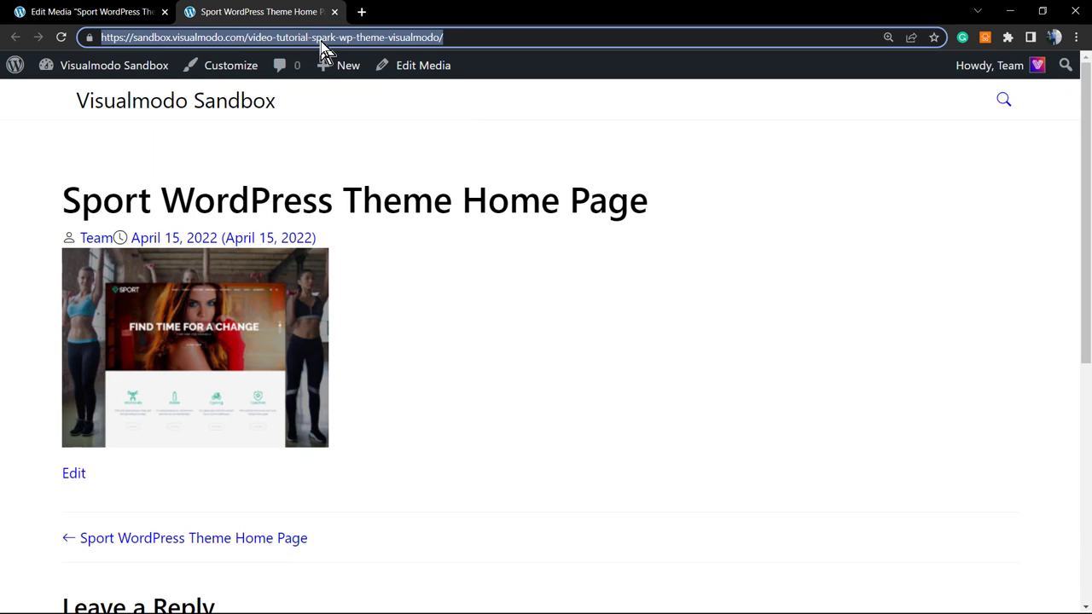
pyautogui.click(312, 37)
pyautogui.click(173, 8)
# Step: Back on Edit Media, check the Slug box still holds the new video-tutorial-spark-wp-theme-visualmodo slug
pyautogui.scroll(-4, 464, 333)
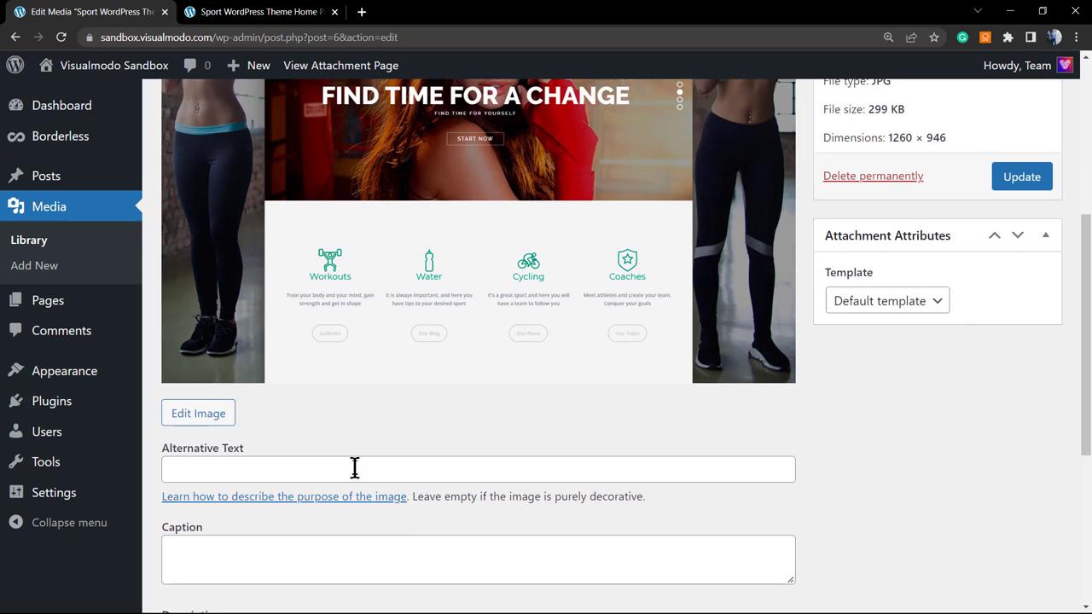
pyautogui.scroll(-1, 346, 466)
pyautogui.scroll(-1, 339, 477)
pyautogui.scroll(-2, 332, 452)
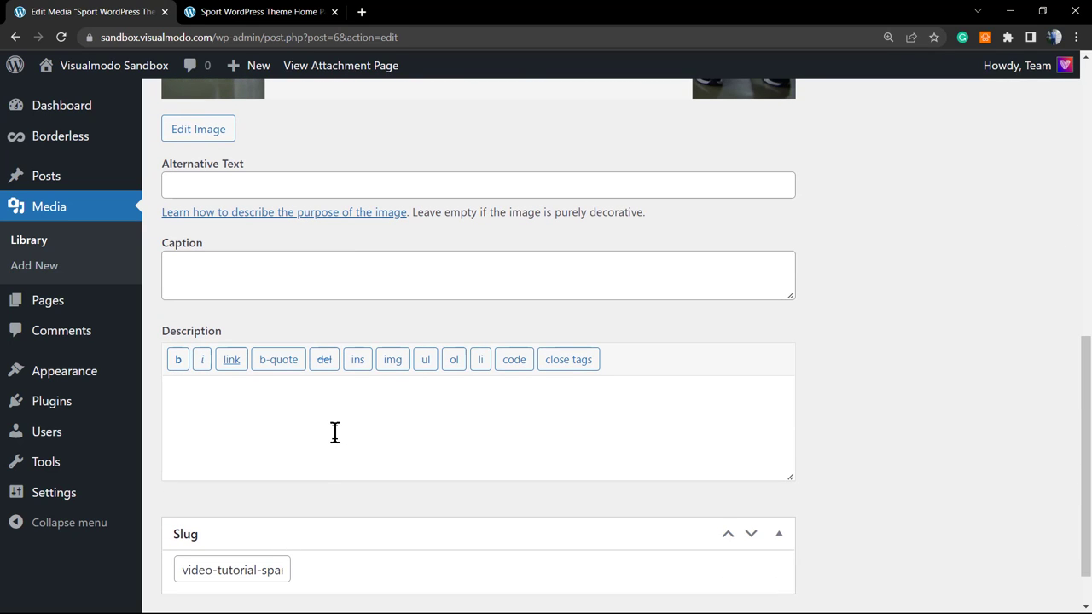
pyautogui.scroll(1, 337, 430)
pyautogui.scroll(3, 339, 435)
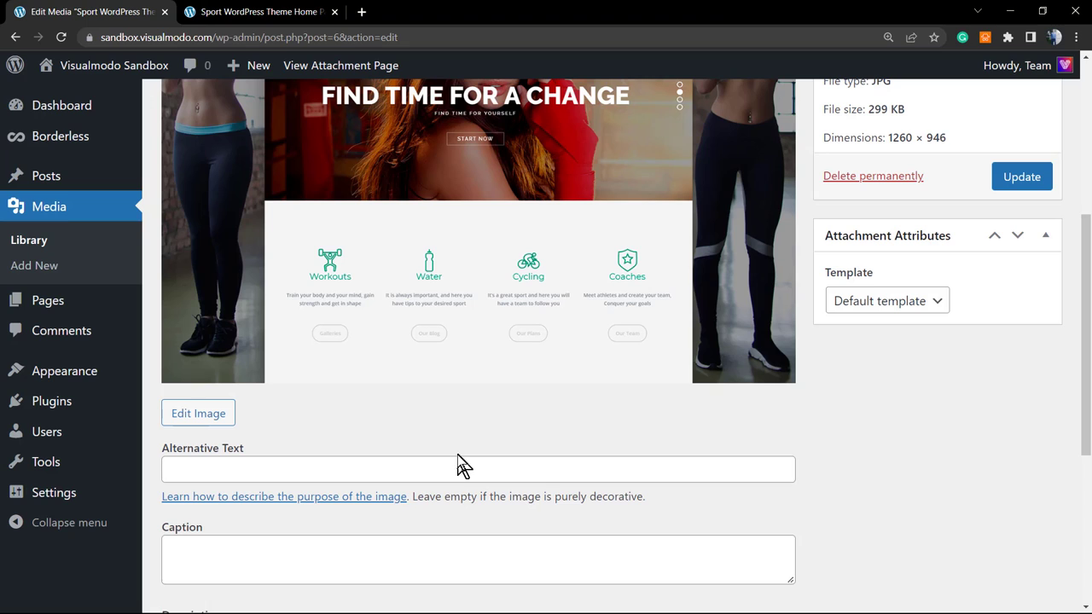
pyautogui.scroll(-1, 457, 461)
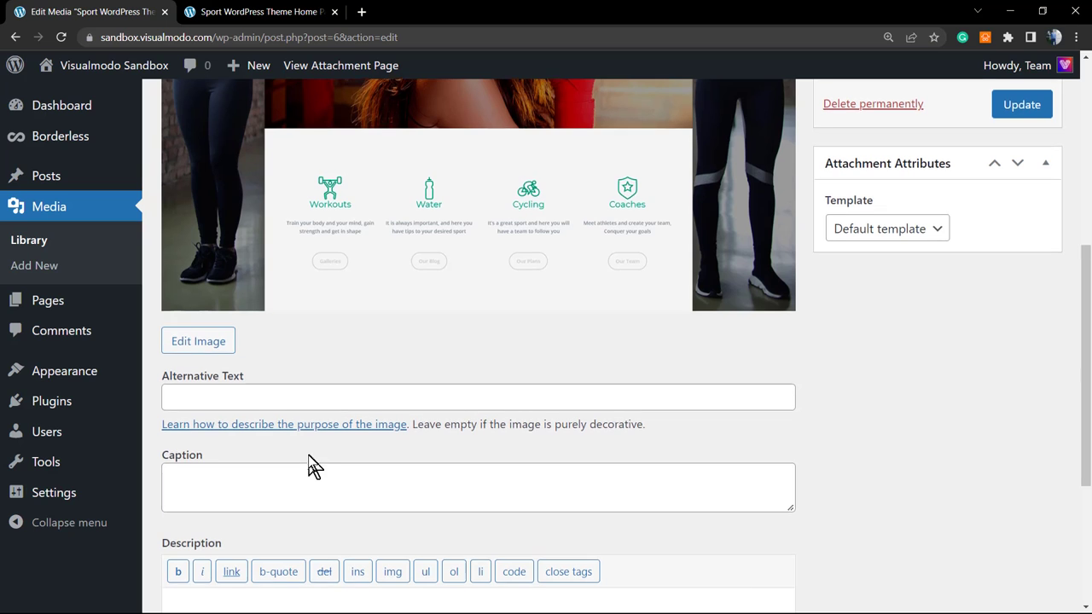
pyautogui.scroll(-2, 312, 466)
pyautogui.scroll(-1, 305, 450)
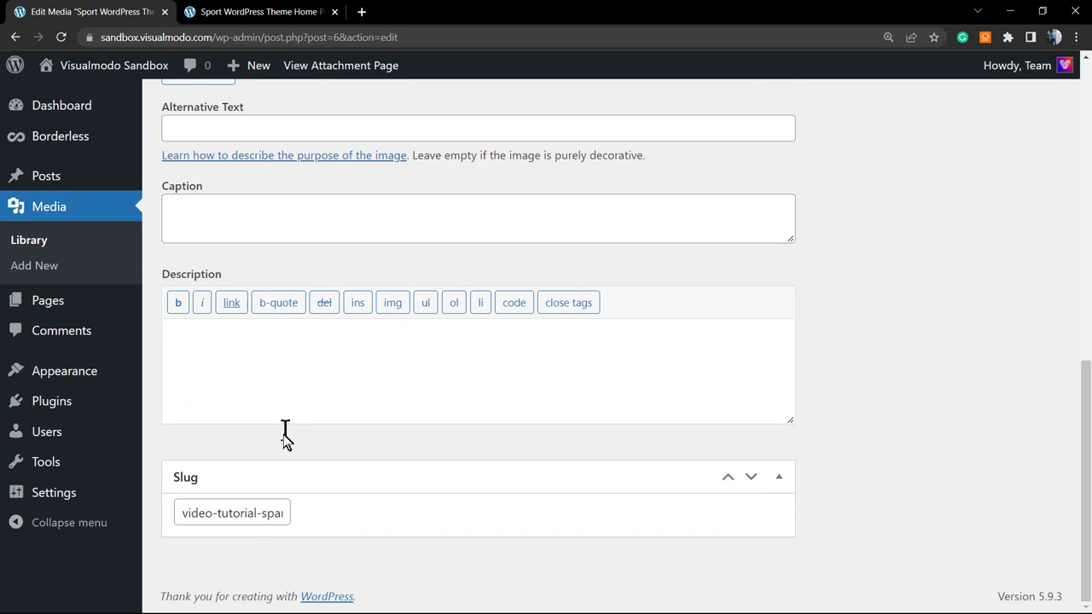
pyautogui.doubleClick(254, 510)
pyautogui.tripleClick(255, 510)
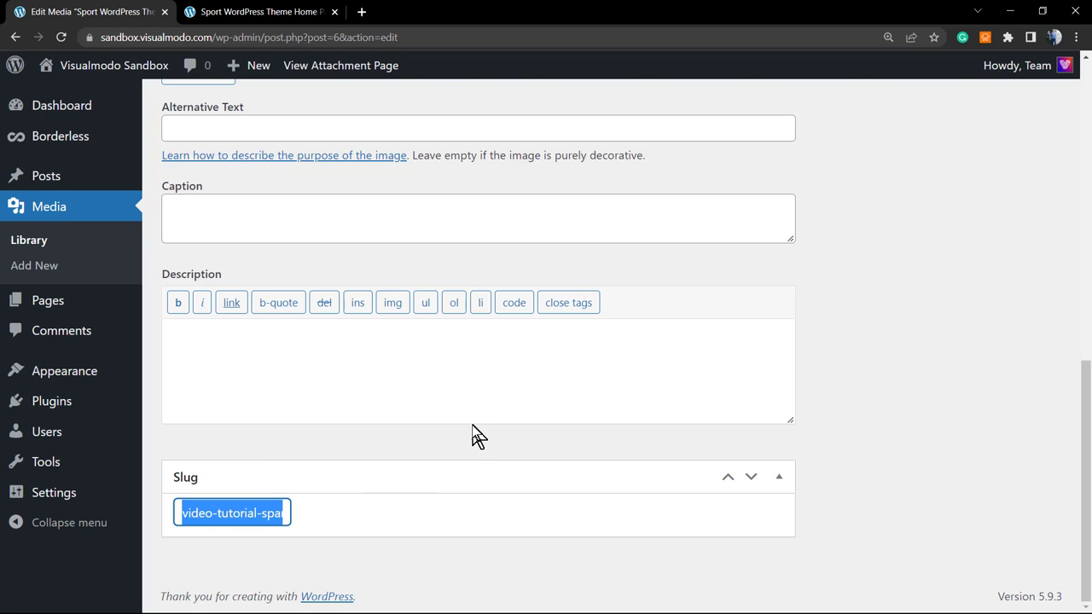
pyautogui.scroll(5, 478, 435)
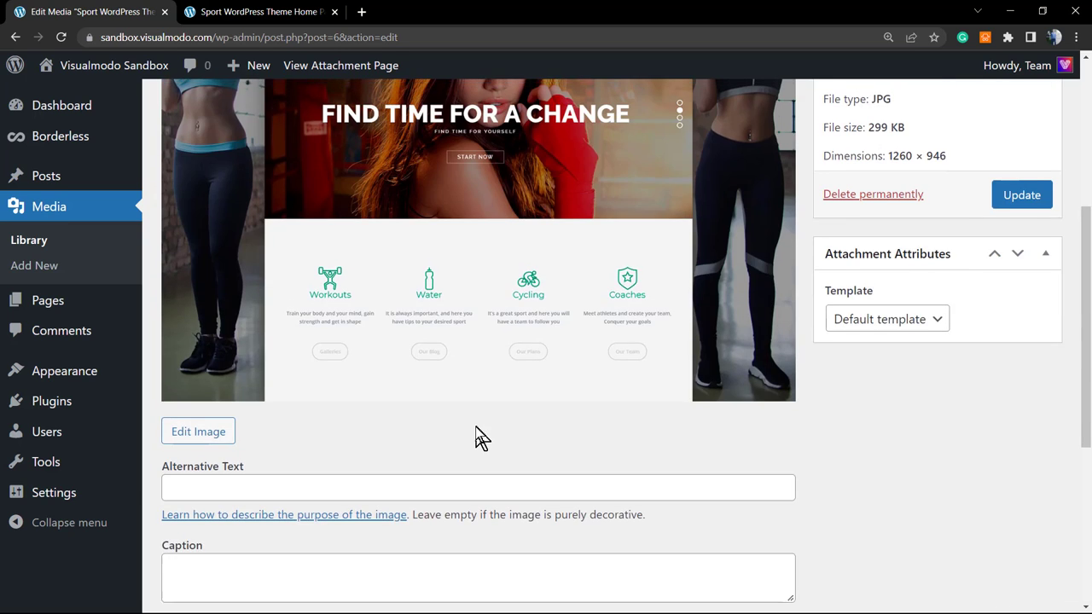
pyautogui.scroll(4, 478, 431)
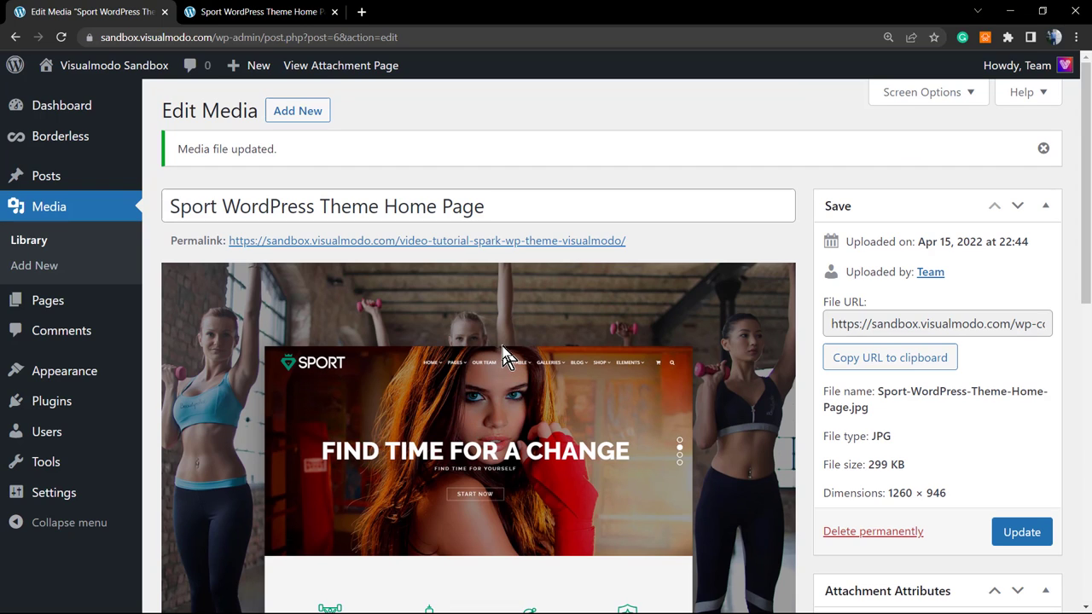
# Step: Rename the Why-Office-Partitions-are-Useful photo to 'video tutorial example' and upload it as a new media item
pyautogui.click(54, 272)
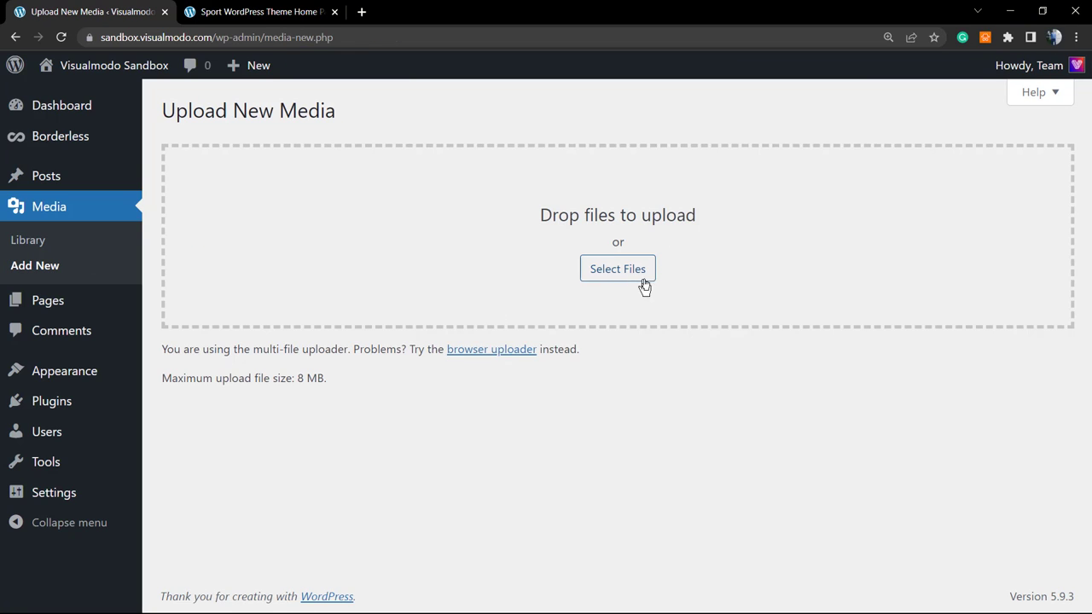
pyautogui.click(630, 280)
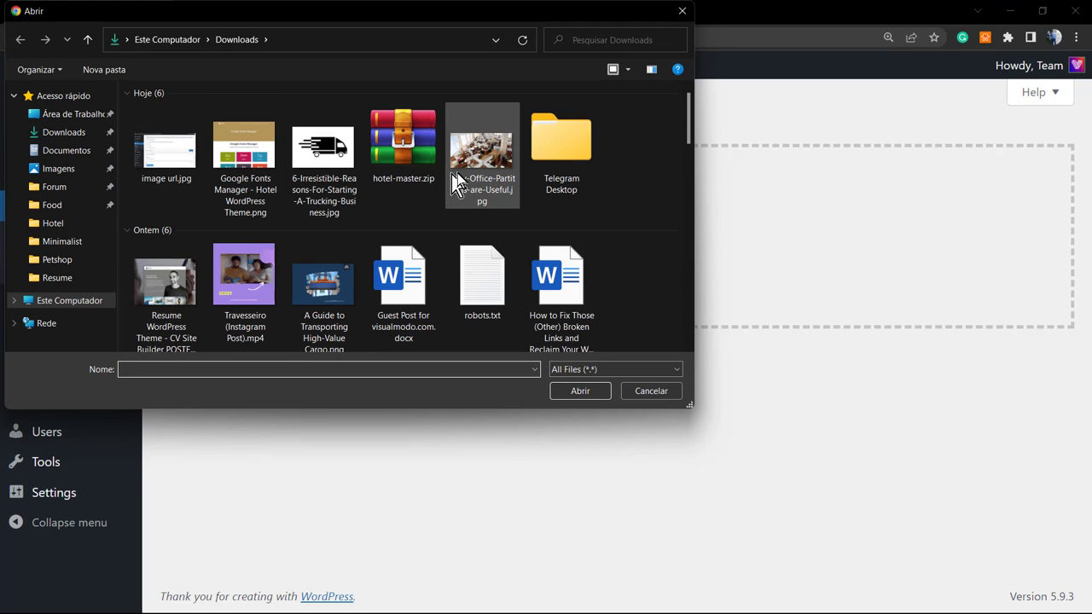
pyautogui.click(483, 189)
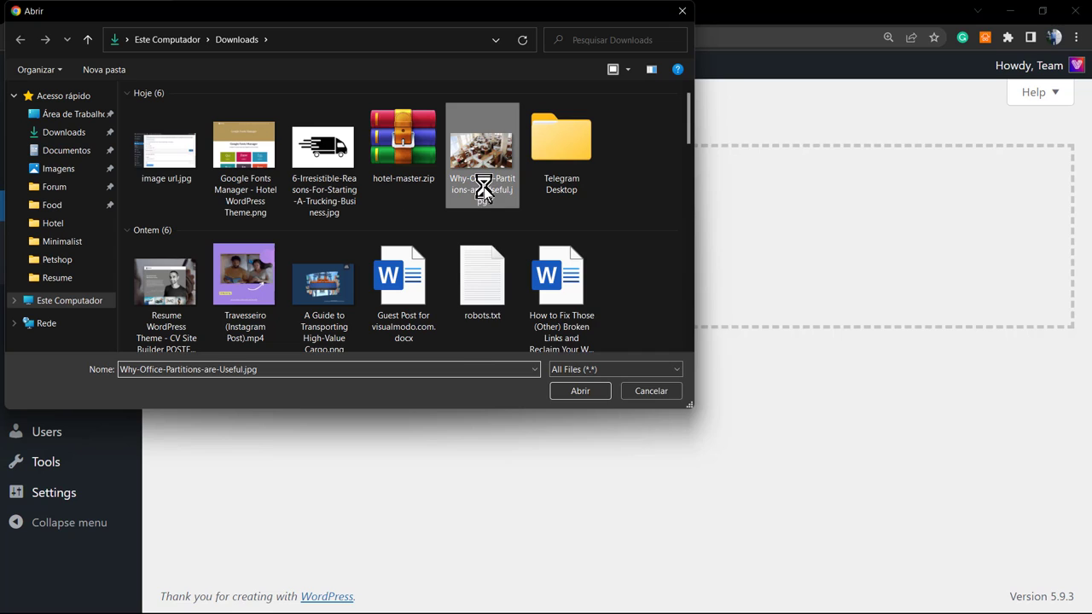
pyautogui.rightClick(483, 184)
pyautogui.click(597, 569)
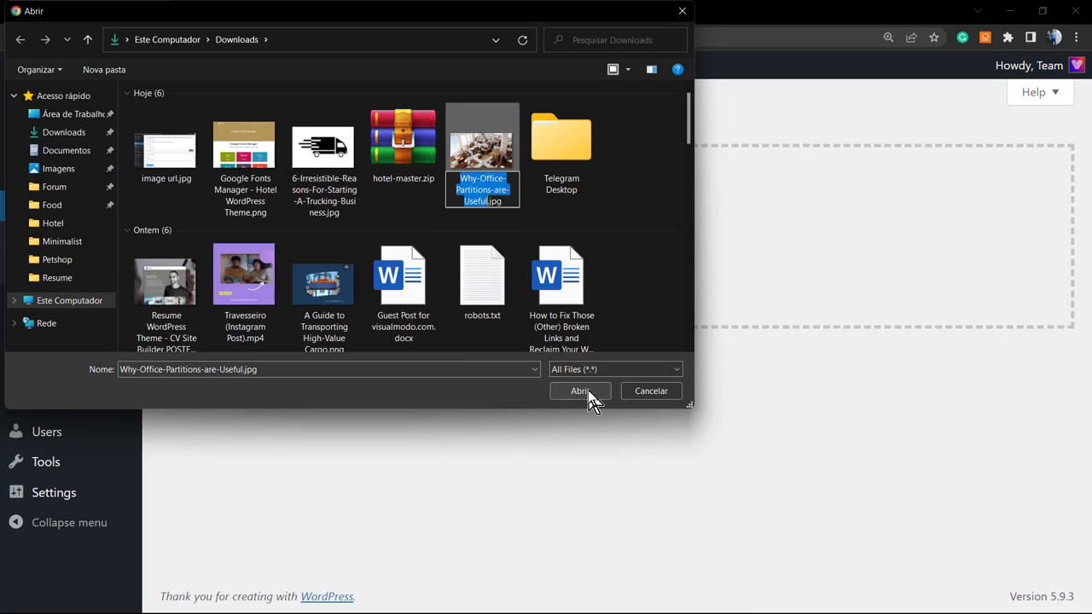
pyautogui.write('vi')
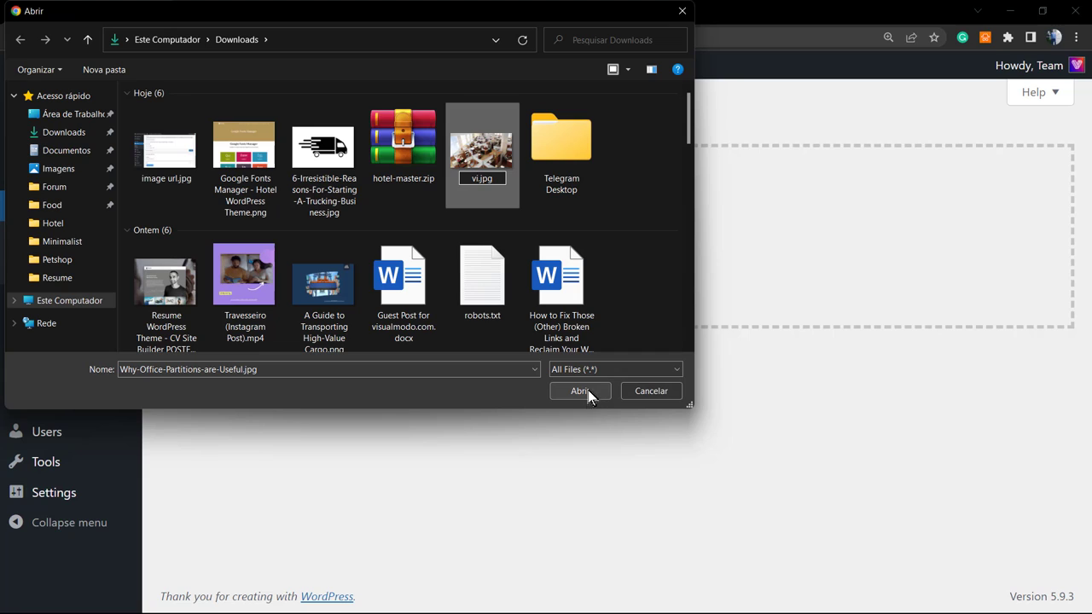
pyautogui.write('deo tutorial exa')
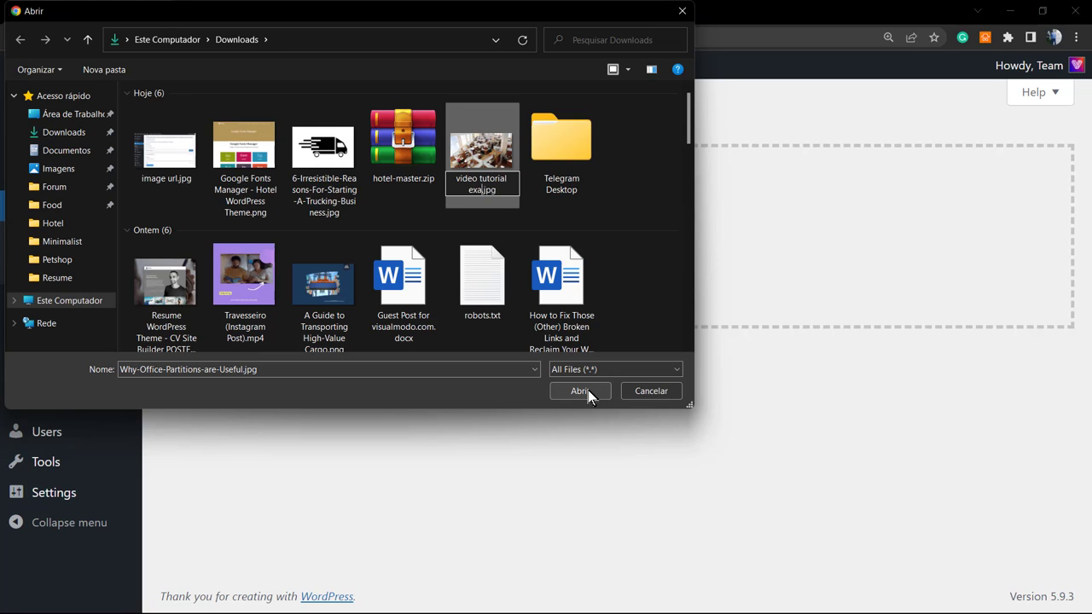
pyautogui.write('mple')
pyautogui.press('Return')
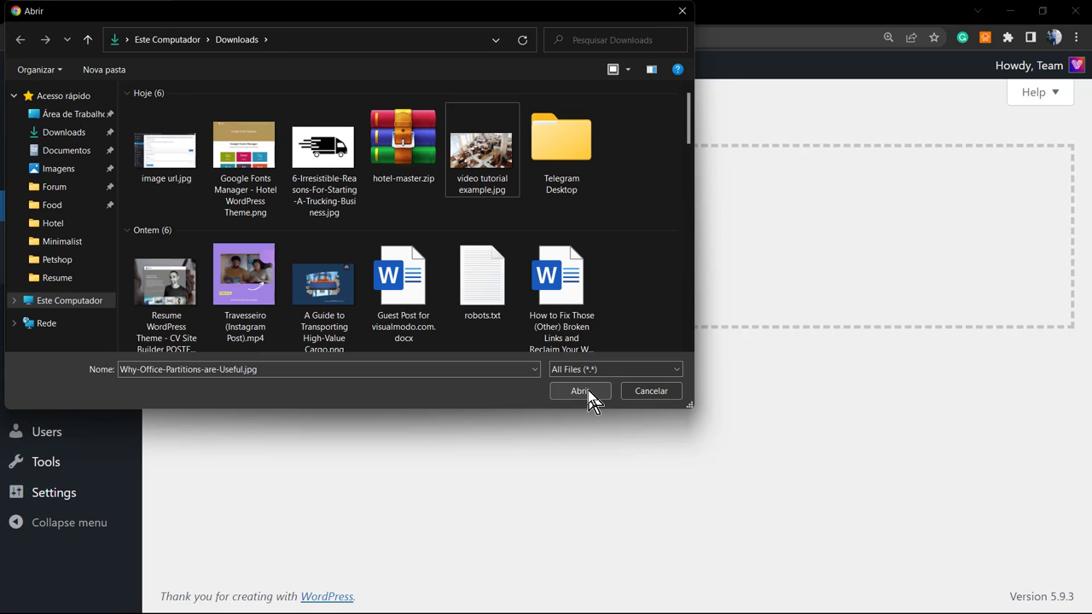
pyautogui.doubleClick(488, 158)
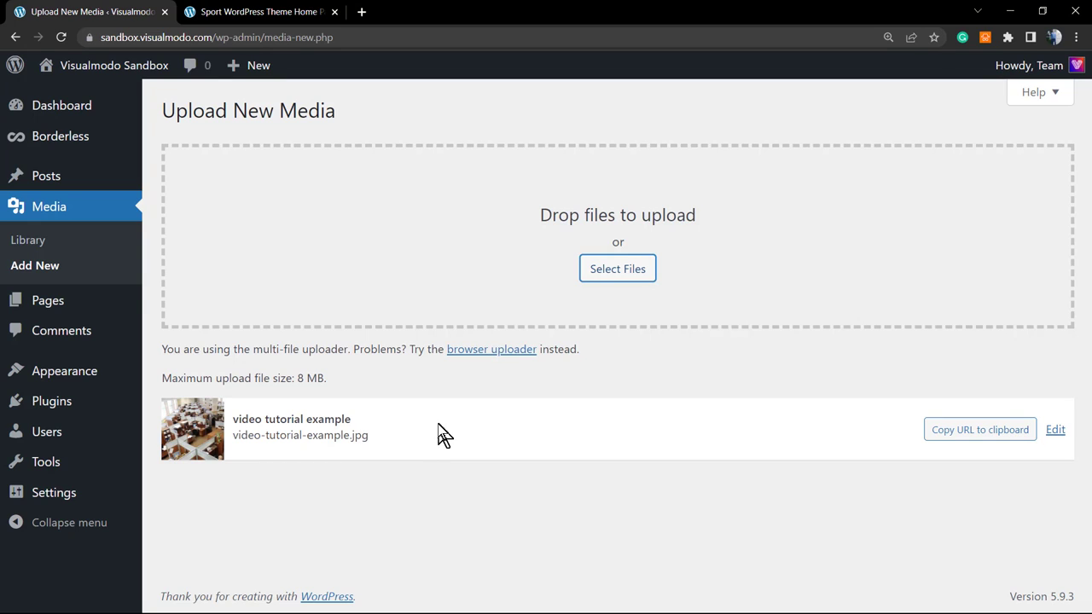
pyautogui.click(65, 209)
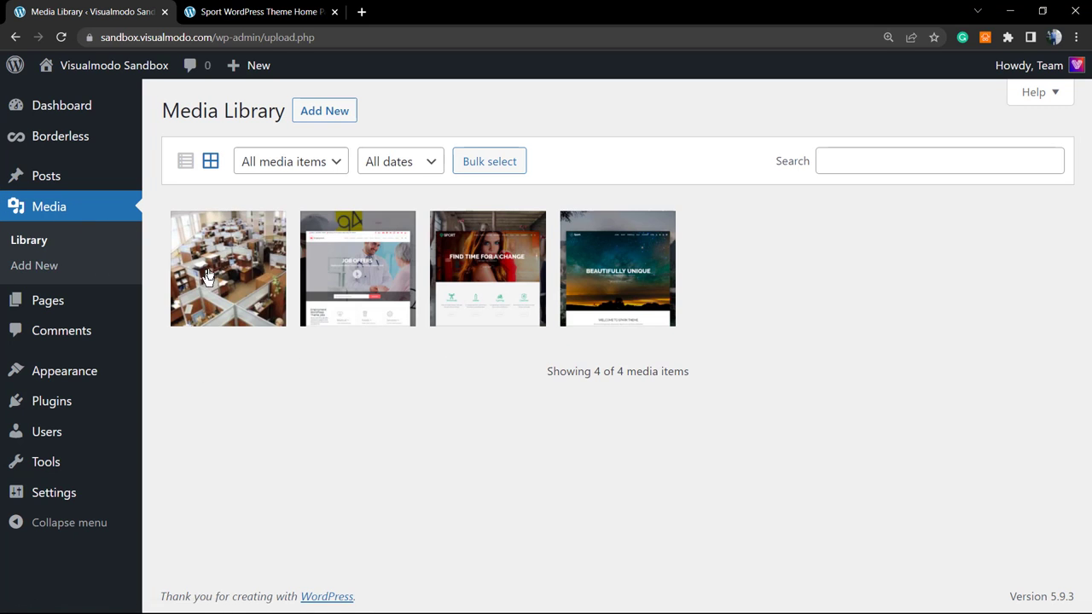
pyautogui.click(220, 274)
pyautogui.scroll(-2, 901, 371)
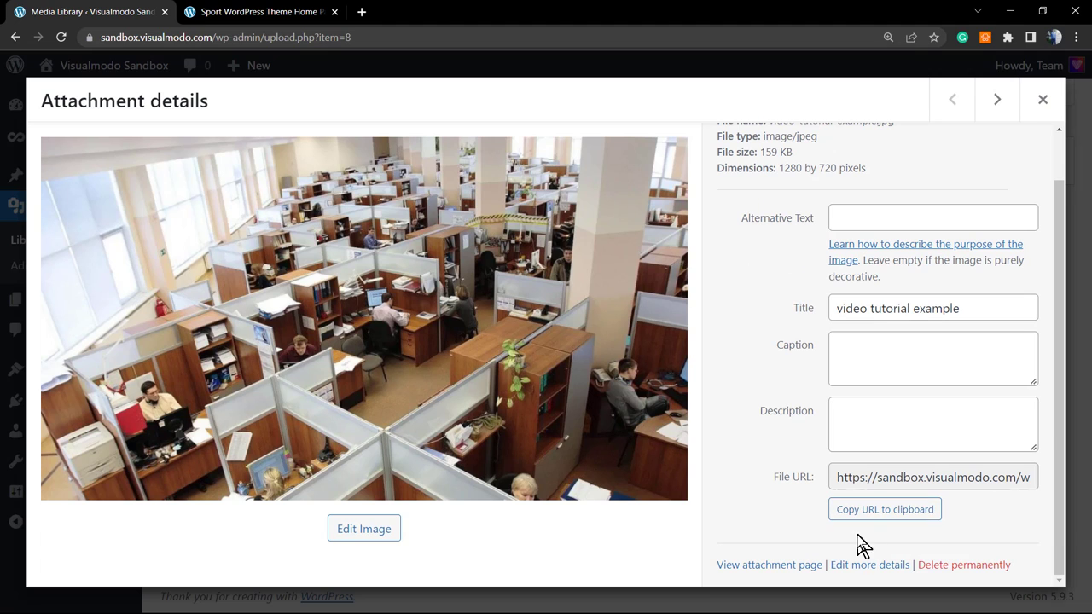
pyautogui.click(849, 567)
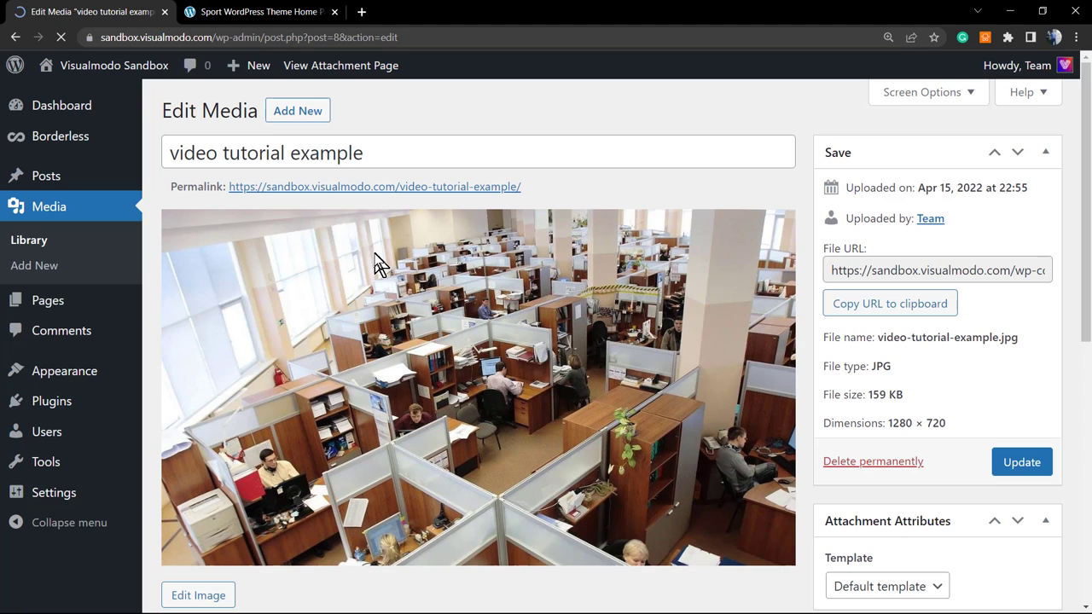
pyautogui.moveTo(523, 187); pyautogui.dragTo(398, 195)
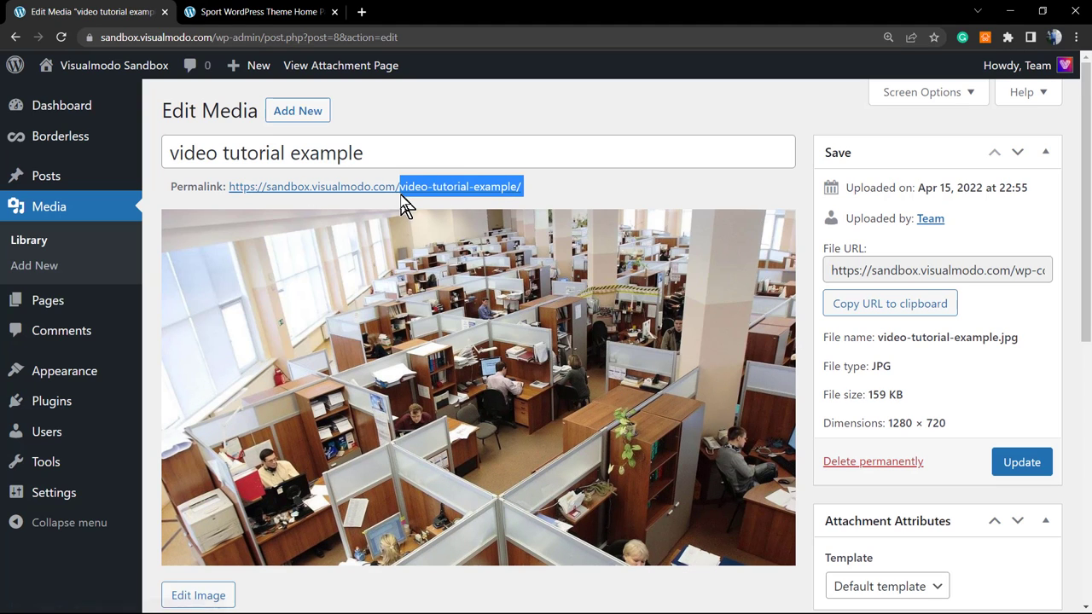
pyautogui.click(488, 203)
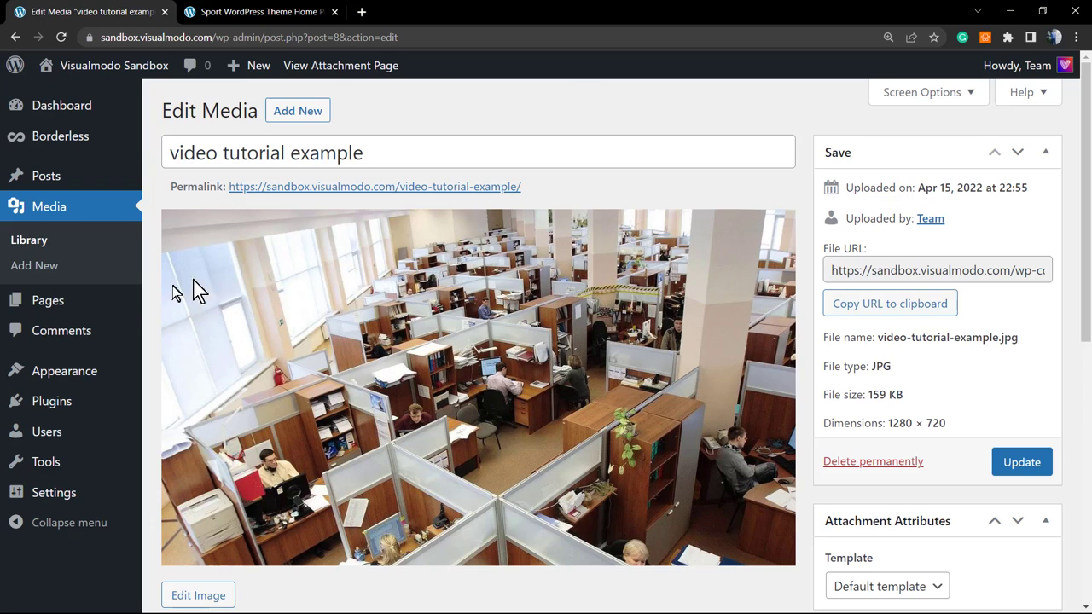
pyautogui.moveTo(48, 300)
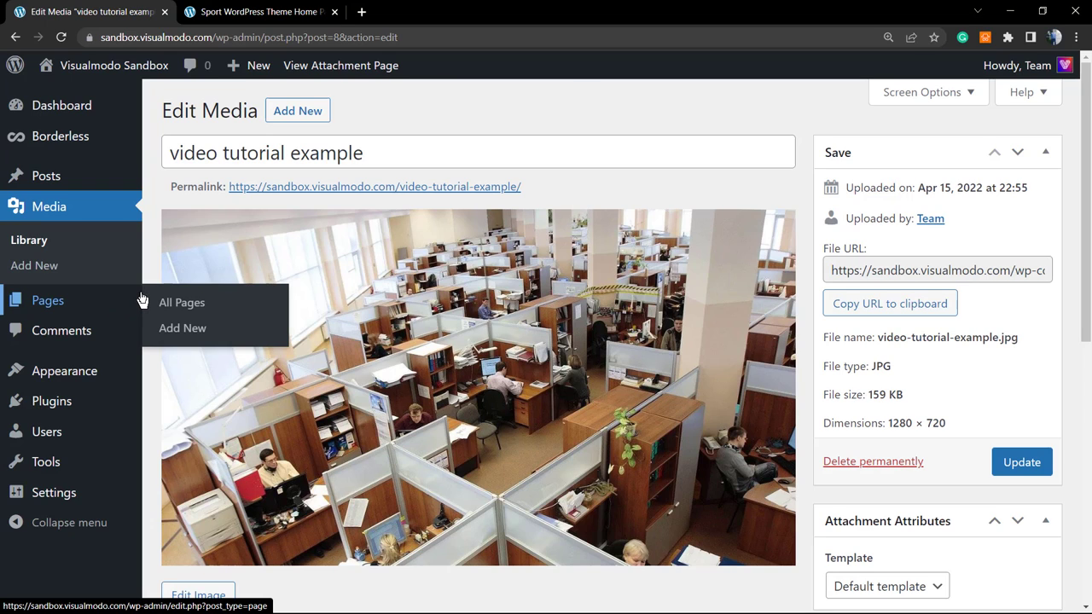
pyautogui.click(86, 213)
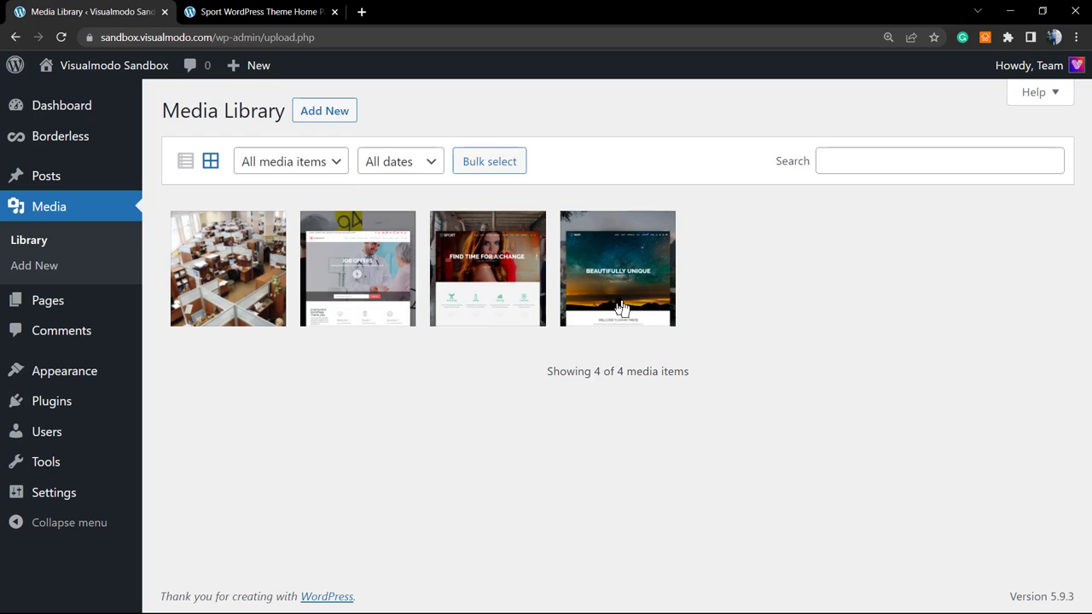
# Step: Upload Guest-Post-for-visualmodo.com_.docx.pdf from Downloads into the Media Library
pyautogui.click(324, 111)
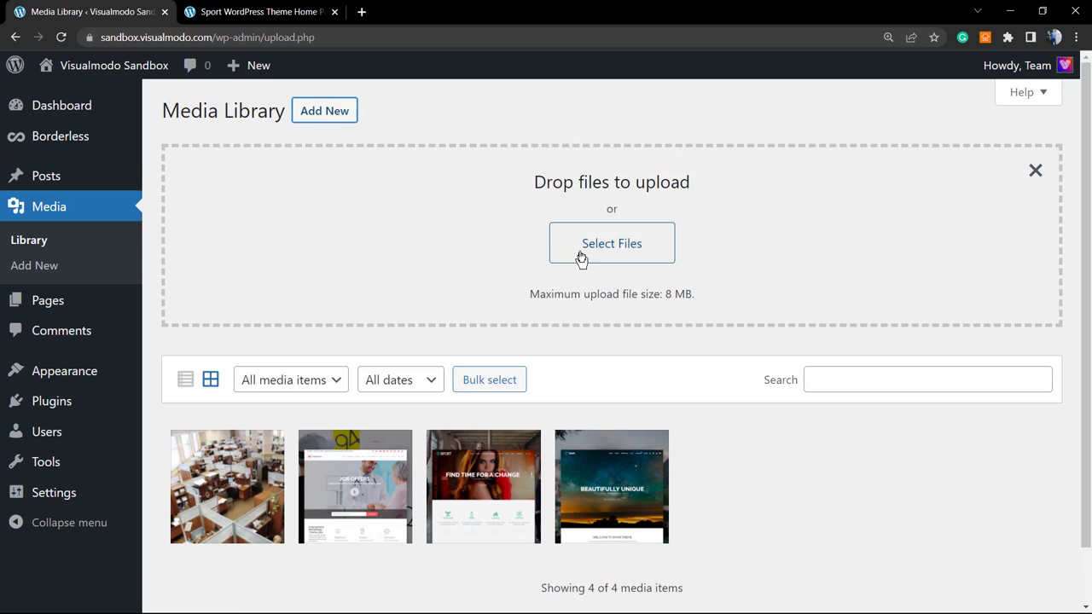
pyautogui.click(602, 249)
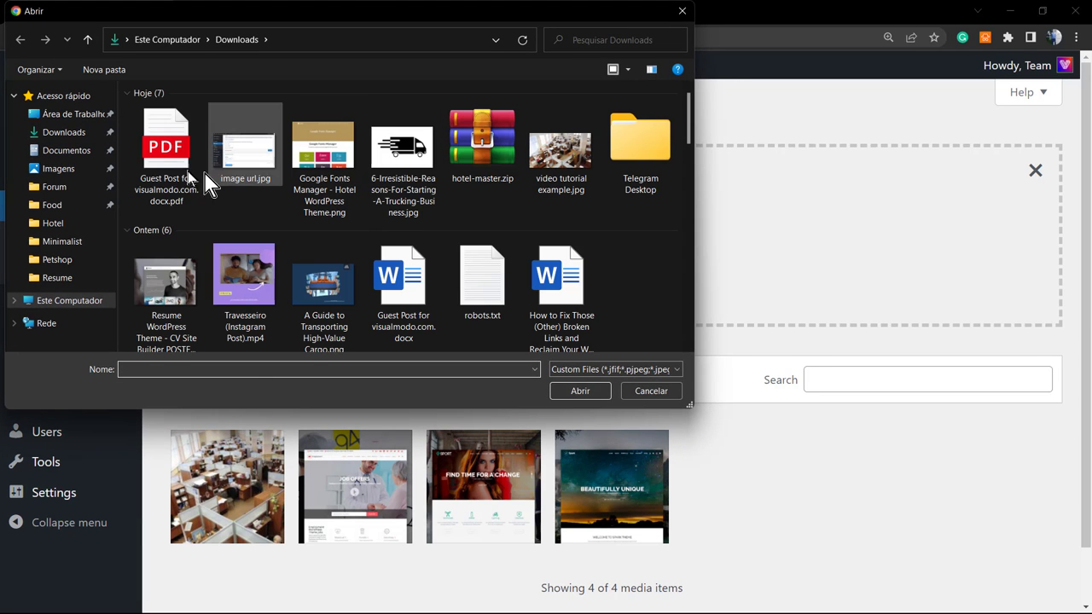
pyautogui.click(164, 150)
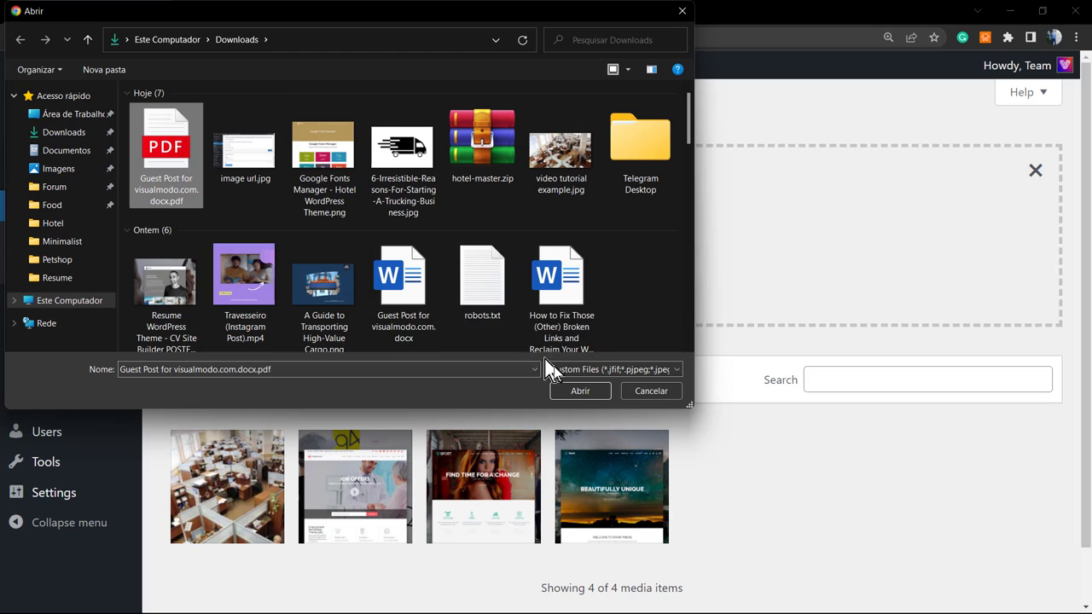
pyautogui.click(580, 391)
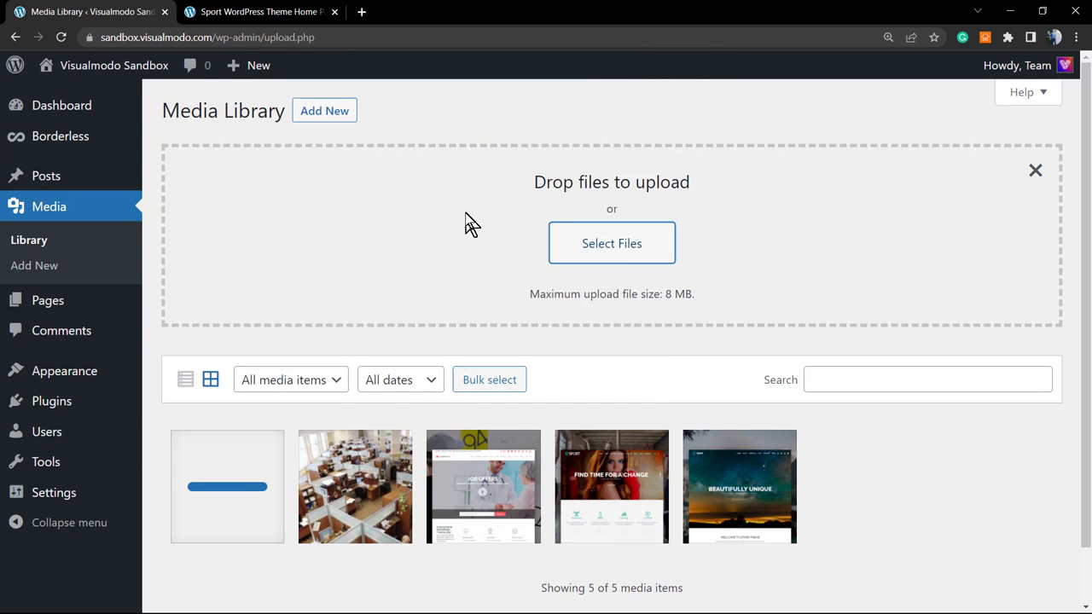
pyautogui.scroll(-2, 346, 327)
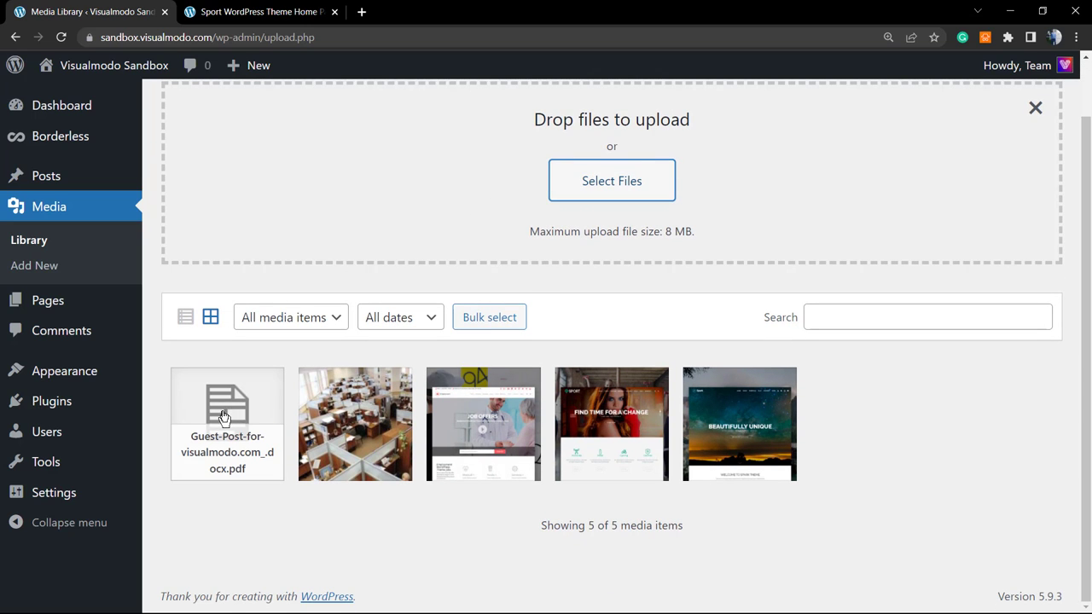
# Step: Open the Guest Post PDF's Edit Media page and highlight the slug in its permalink
pyautogui.click(224, 416)
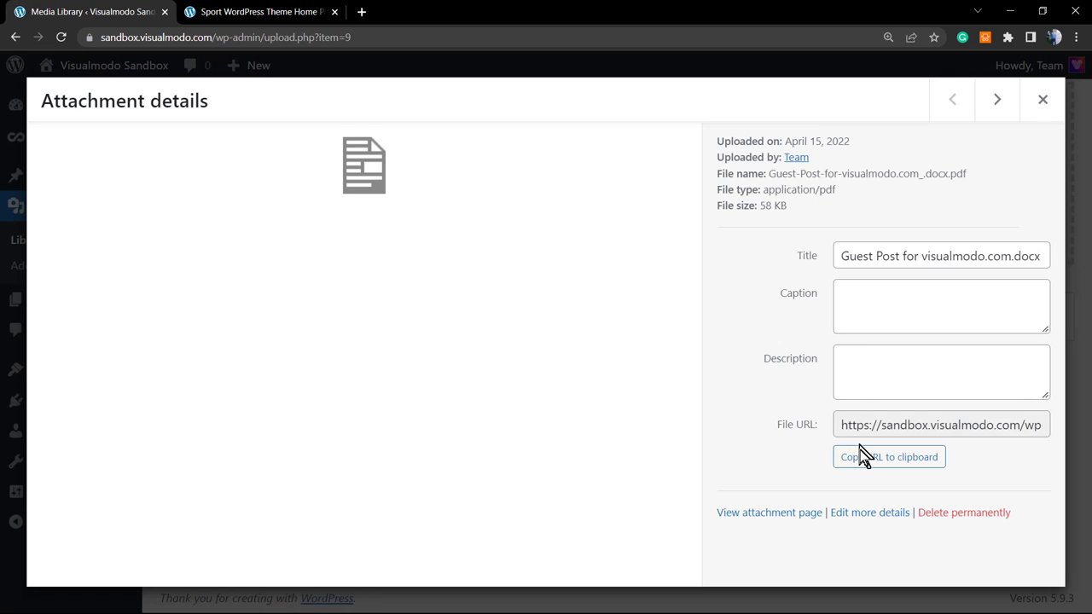
pyautogui.click(867, 512)
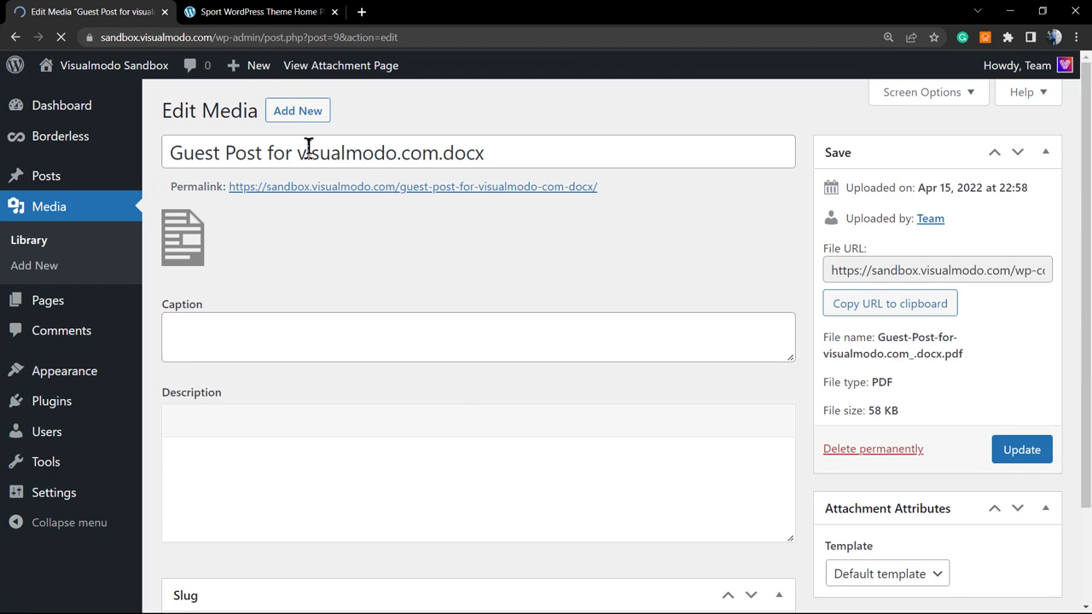
pyautogui.moveTo(597, 188); pyautogui.dragTo(415, 203)
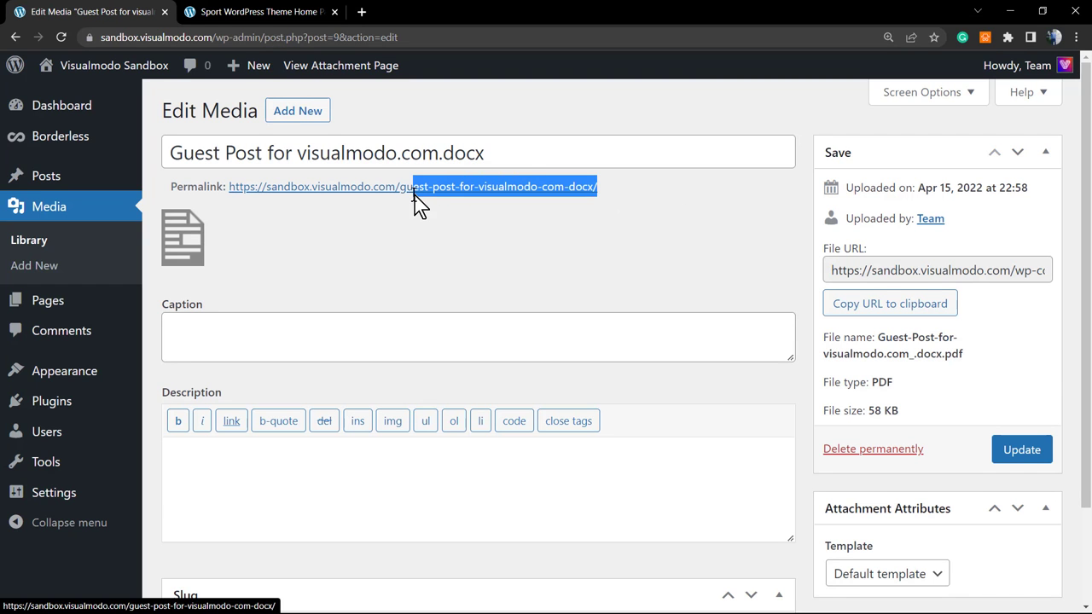
pyautogui.moveTo(416, 203)
pyautogui.mouseDown()
pyautogui.moveTo(552, 191)
pyautogui.moveTo(410, 247)
pyautogui.moveTo(392, 203)
pyautogui.mouseUp()
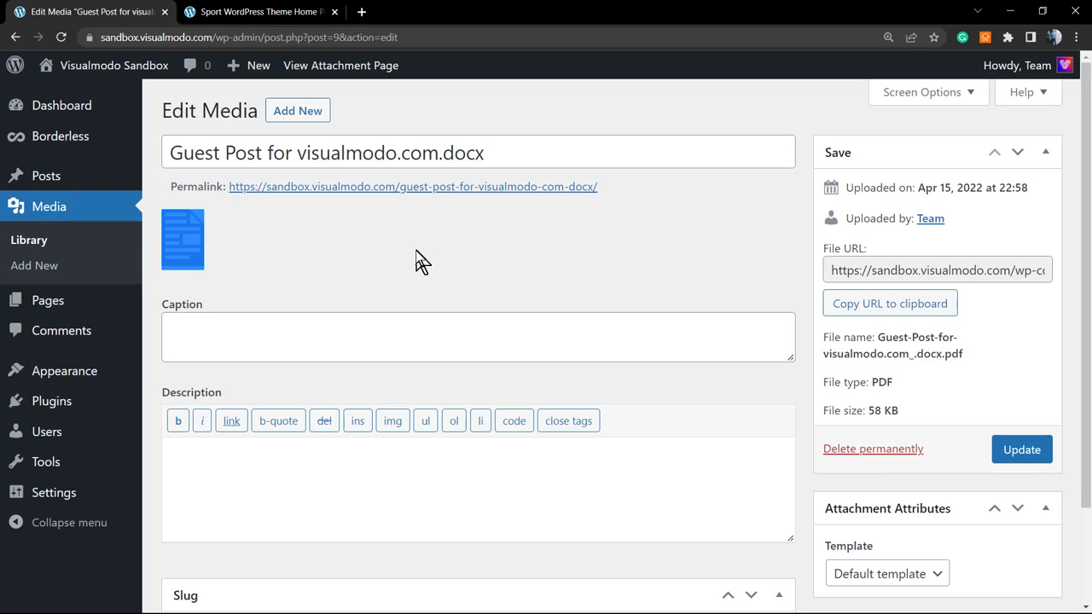
pyautogui.scroll(-2, 416, 260)
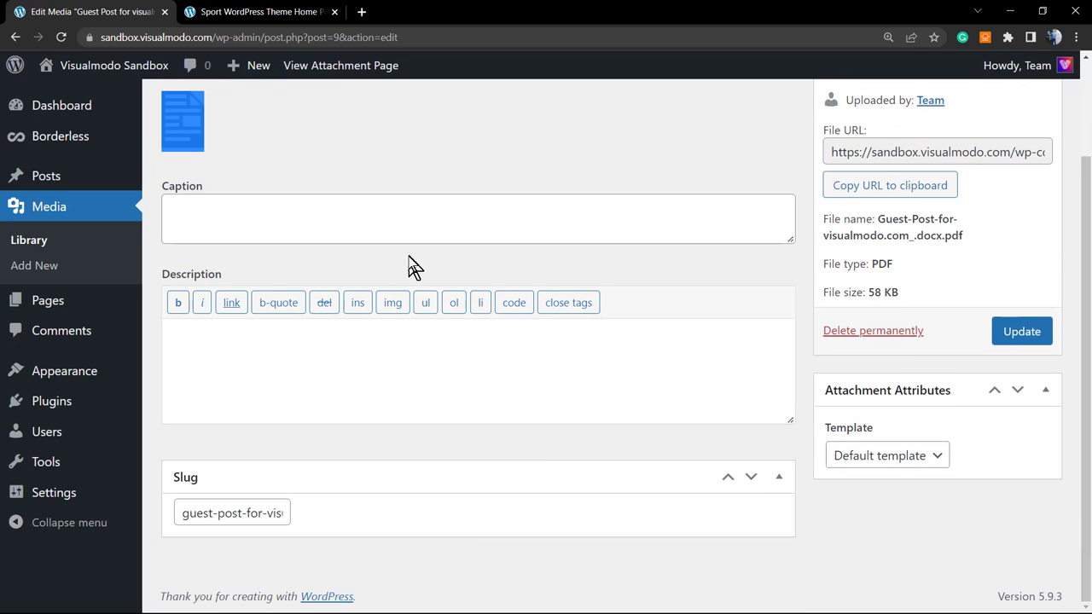
pyautogui.scroll(1, 410, 273)
pyautogui.scroll(-2, 394, 281)
# Step: Set the PDF's slug to 'amazing post about marketing' and update the attachment
pyautogui.click(222, 513)
pyautogui.hotkey('ctrl', 'a')
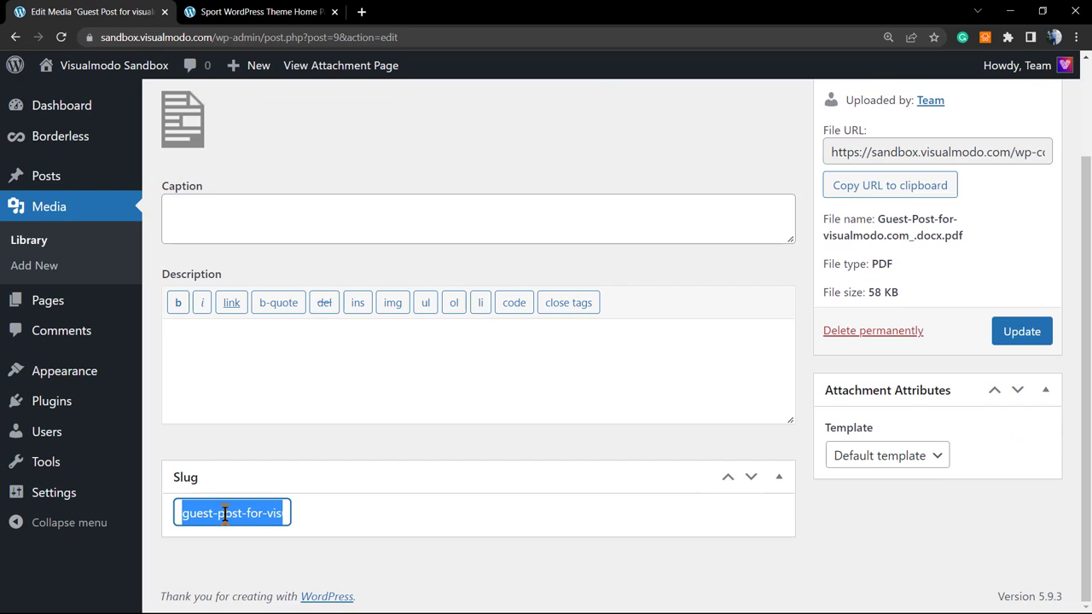
pyautogui.write('amazing post')
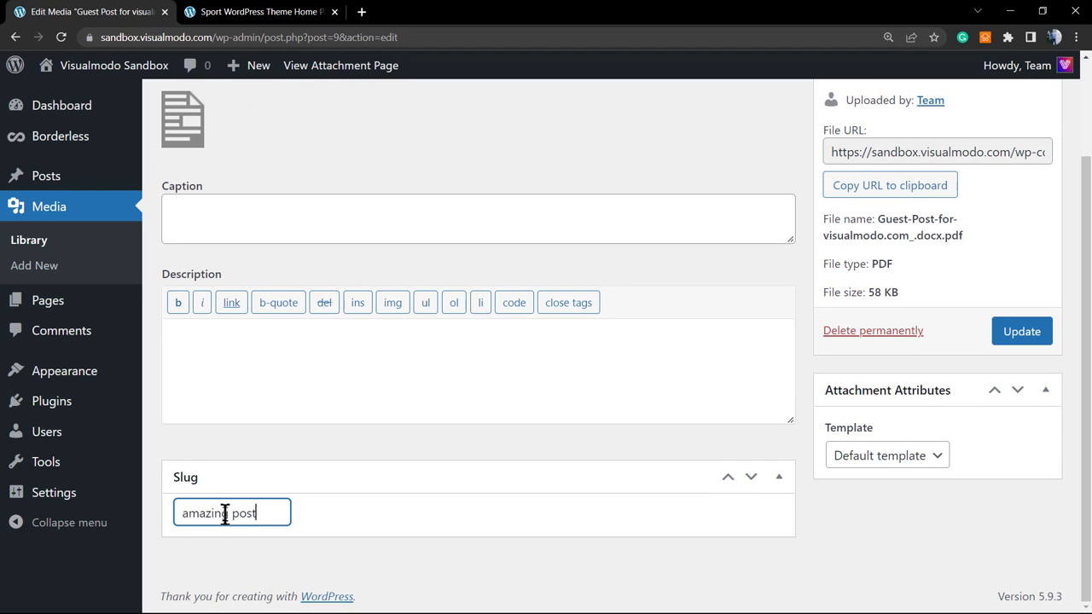
pyautogui.write('bout ')
pyautogui.write('marketi')
pyautogui.write('ng')
pyautogui.scroll(1, 281, 344)
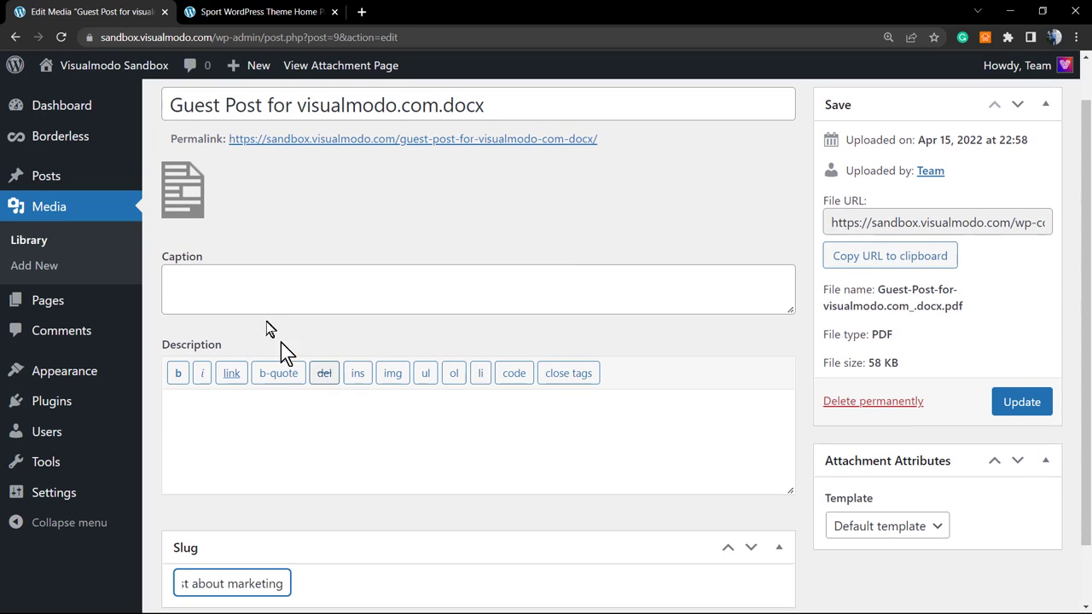
pyautogui.click(266, 288)
pyautogui.click(279, 423)
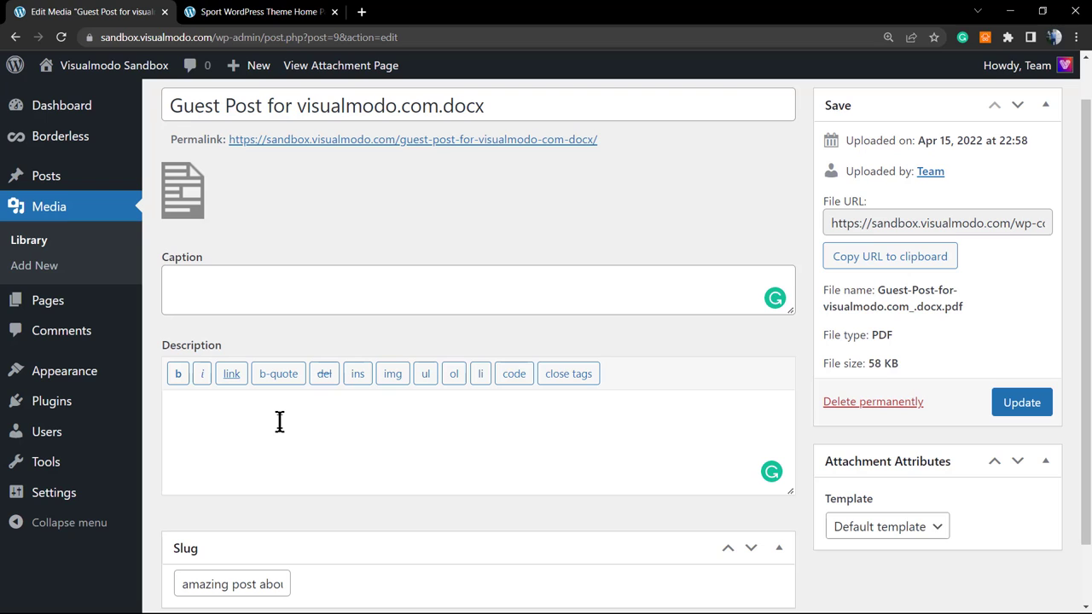
pyautogui.scroll(1, 336, 317)
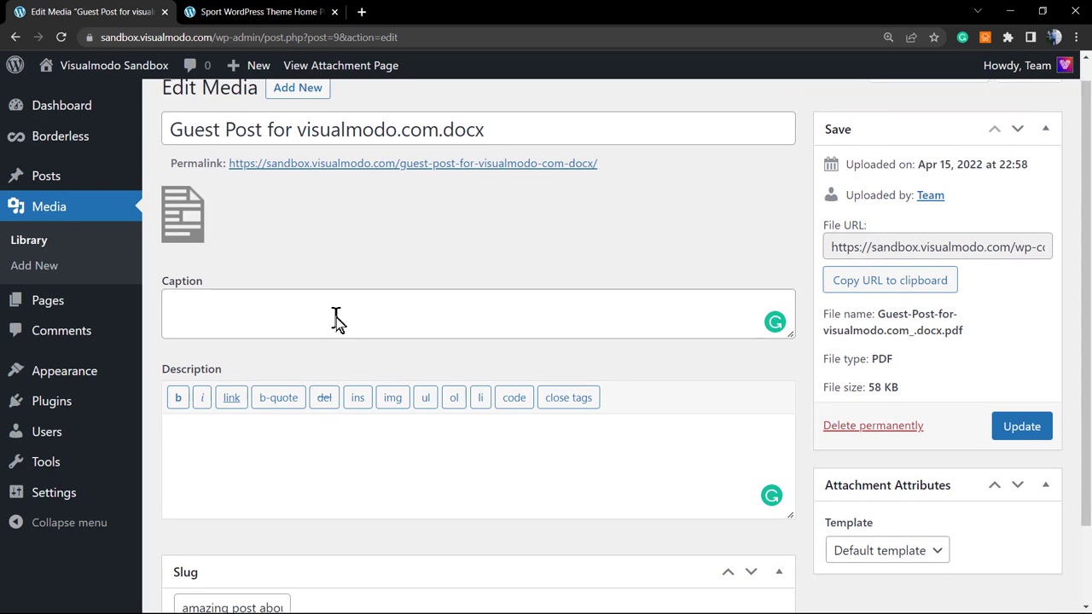
pyautogui.scroll(1, 336, 317)
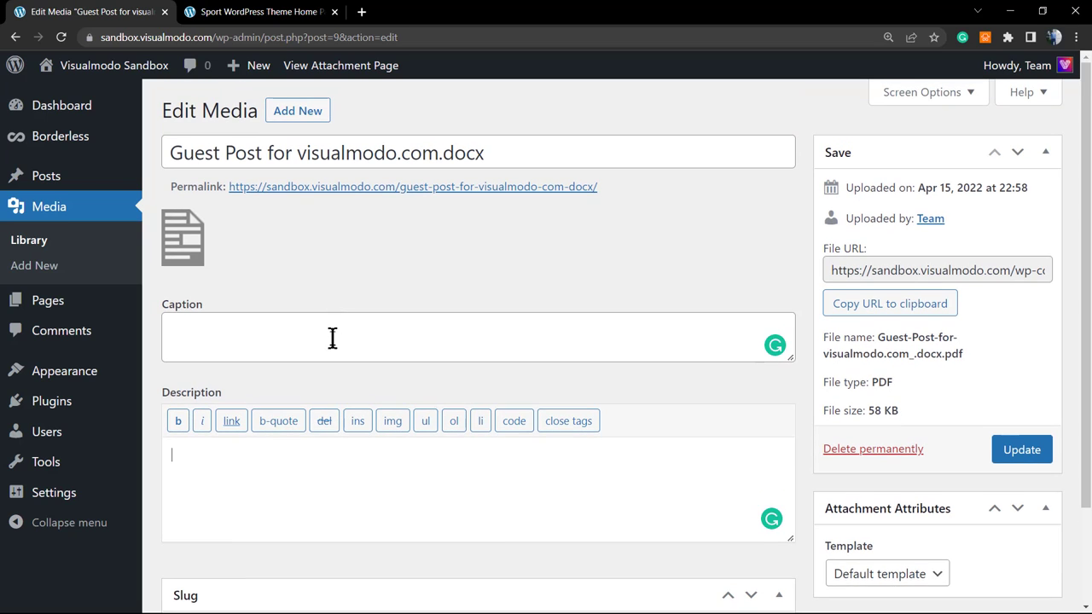
pyautogui.click(1023, 435)
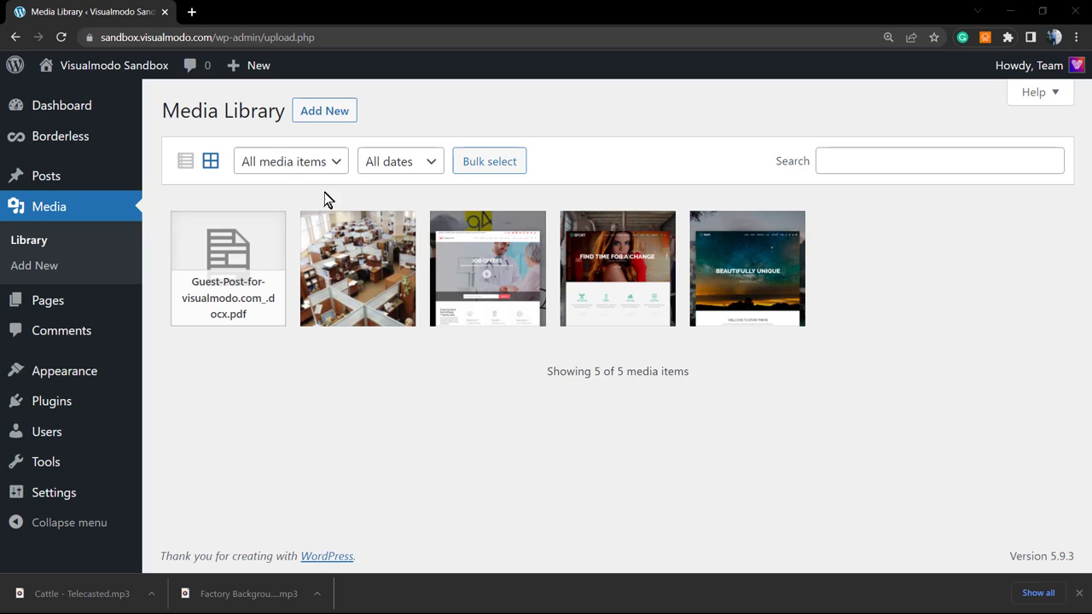
# Step: Open Media > Add New and bring up the file picker on the Downloads folder
pyautogui.click(86, 268)
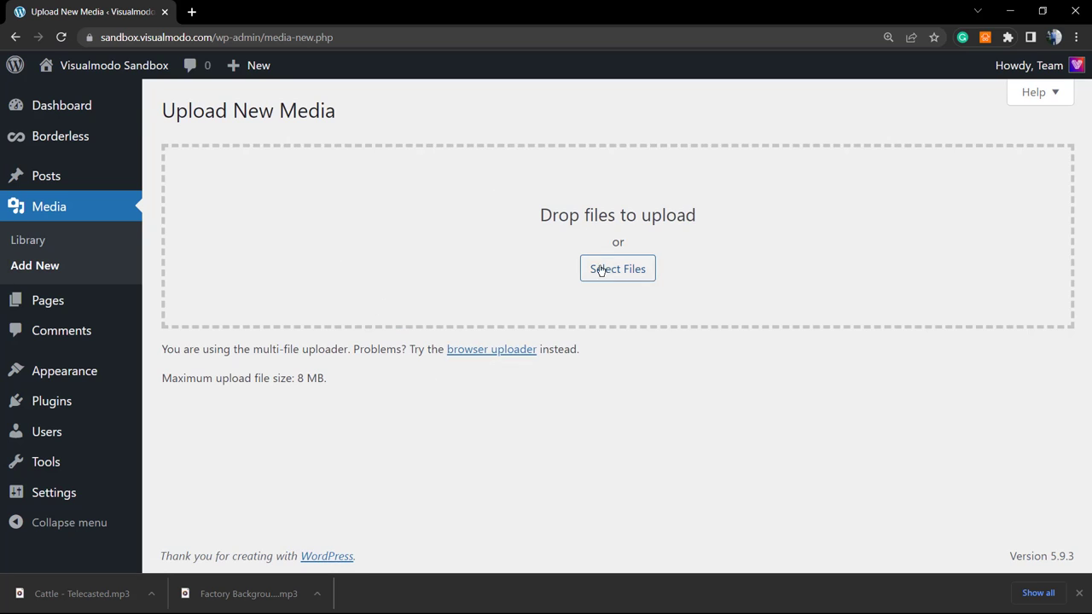
pyautogui.click(603, 270)
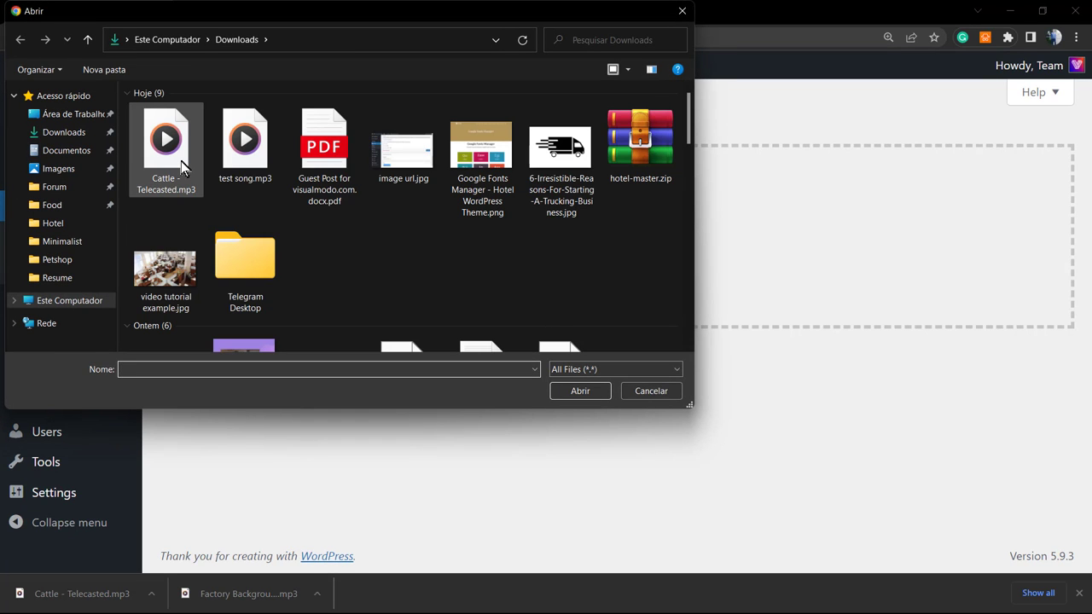
# Step: Rename 'Cattle - Telecasted.mp3' to test.mp3 in the Open dialog and upload it
pyautogui.click(181, 164)
pyautogui.rightClick(181, 162)
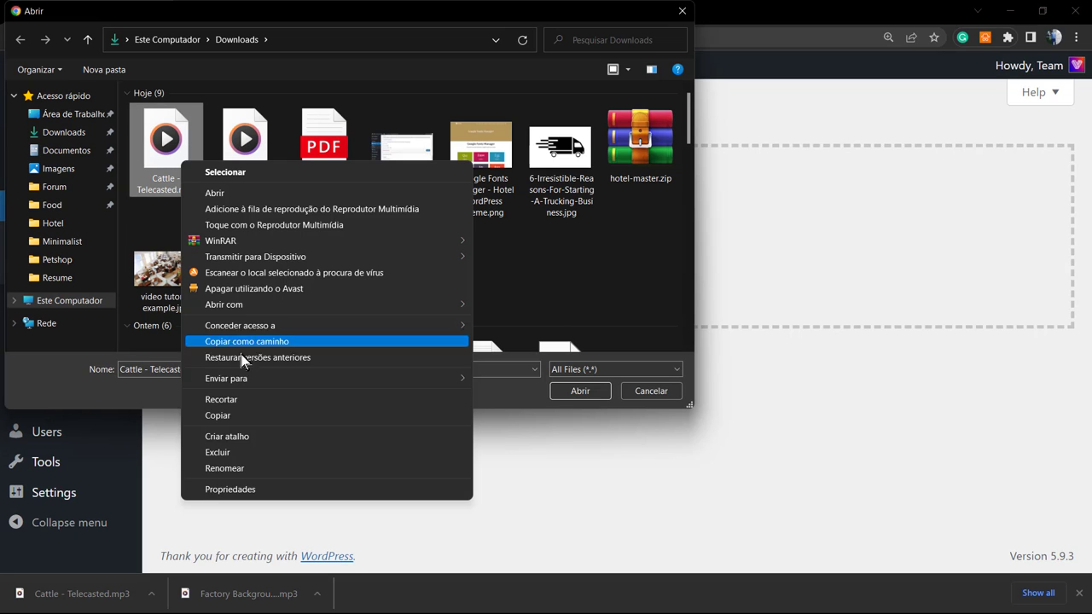
pyautogui.click(275, 468)
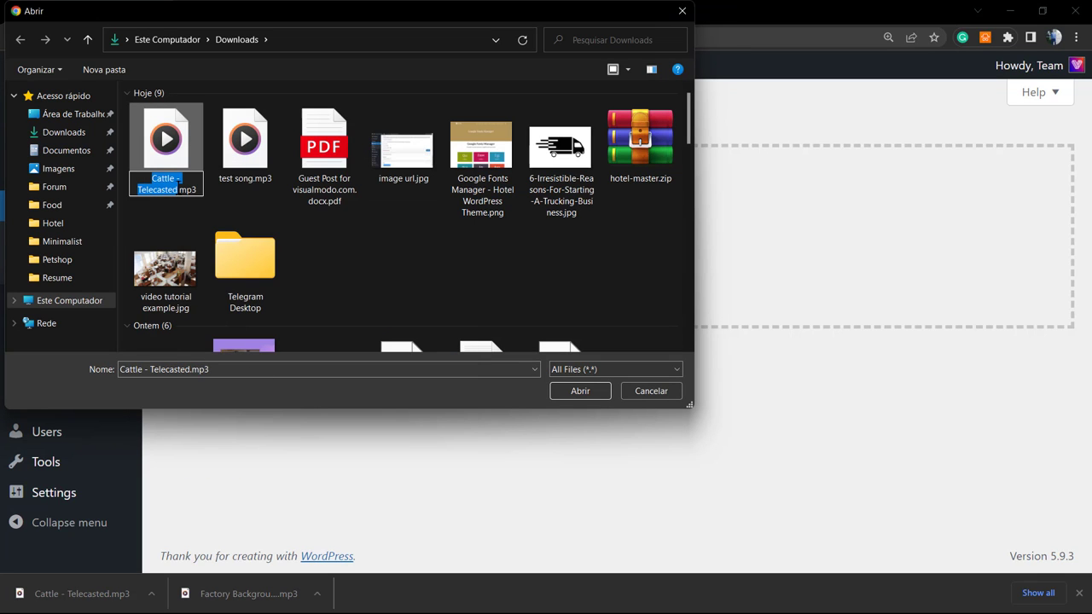
pyautogui.write('test')
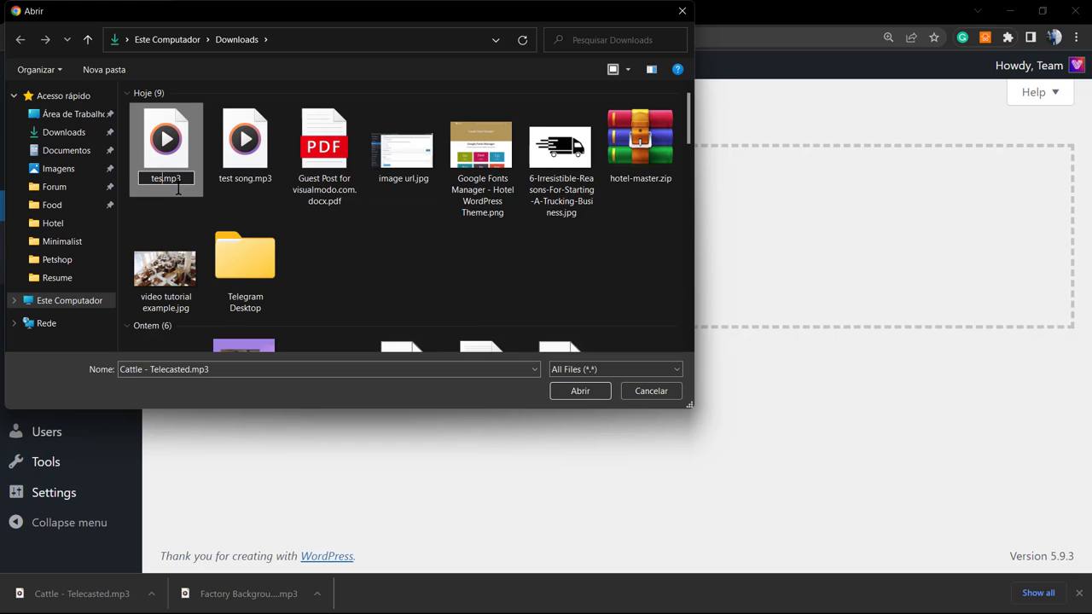
pyautogui.press('Return')
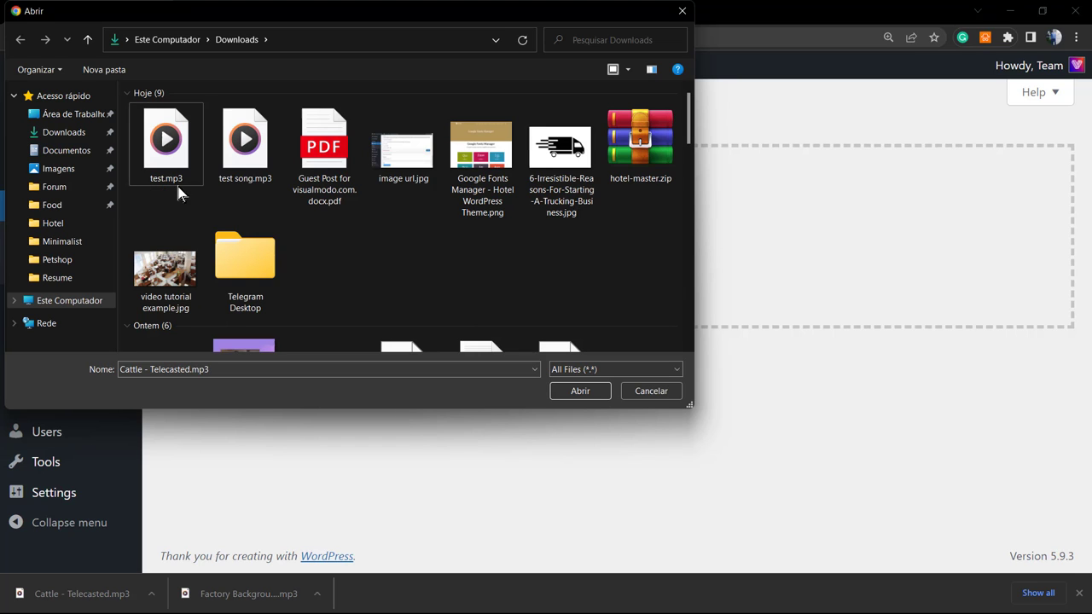
pyautogui.doubleClick(171, 185)
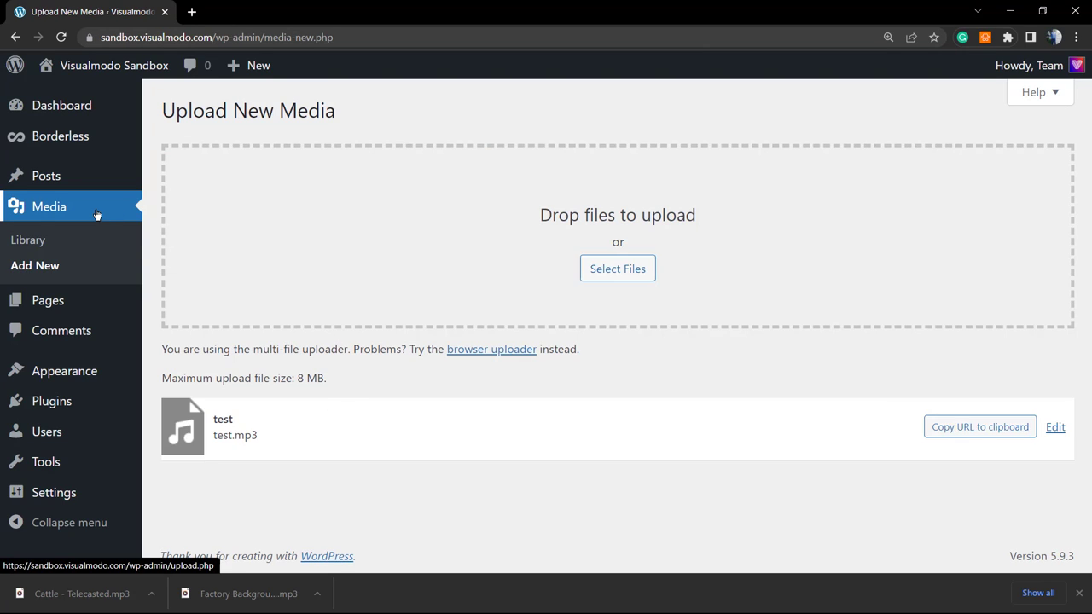
# Step: Open test.mp3's attachment details from the Media Library
pyautogui.click(96, 213)
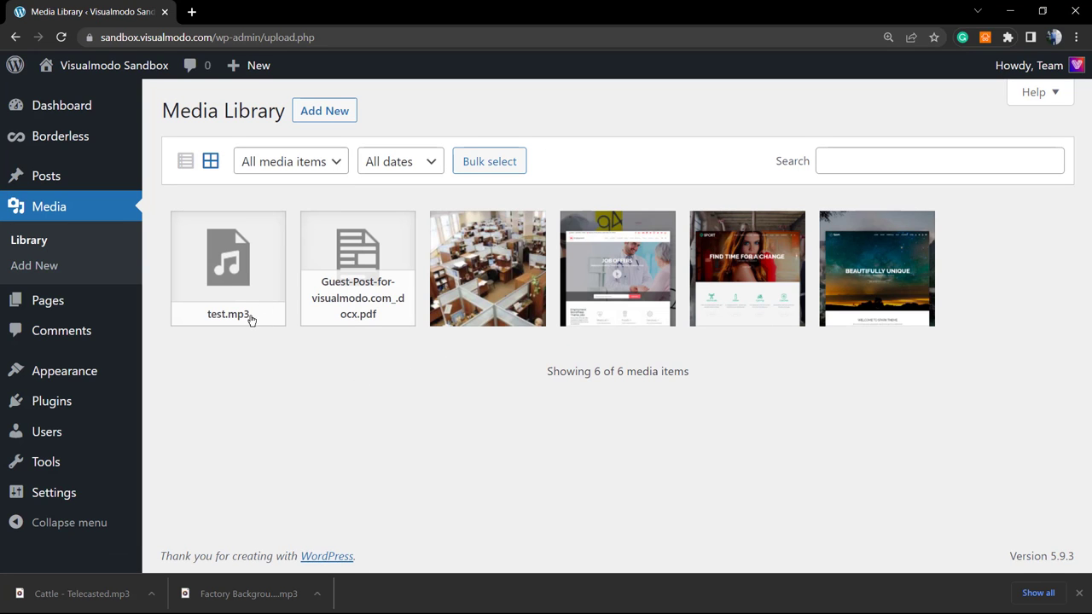
pyautogui.click(240, 290)
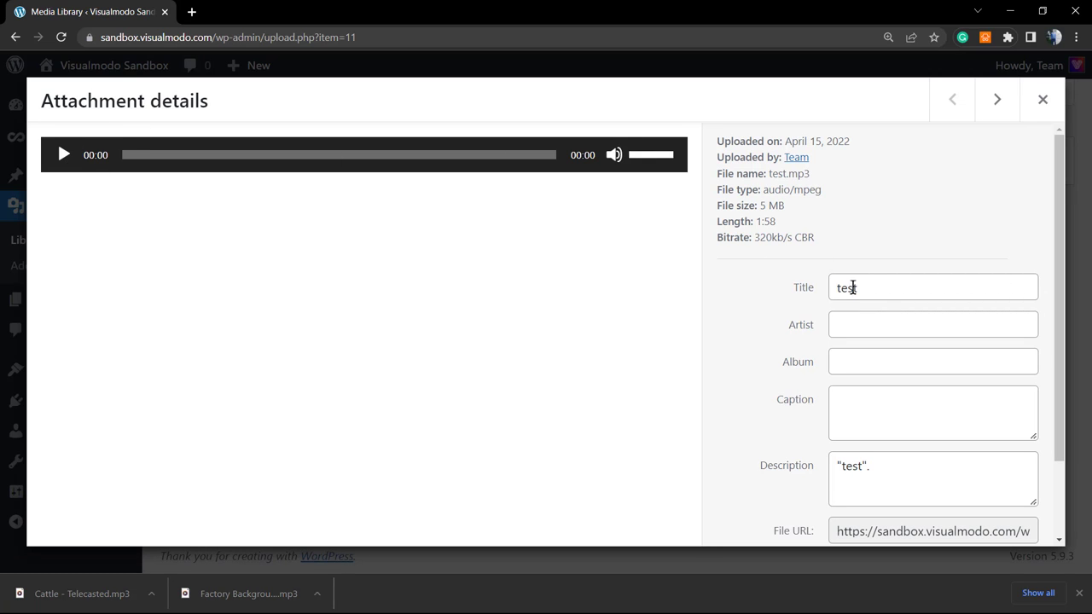
# Step: Change the attachment title from 'test' to 'Cattle - Telecasted'
pyautogui.click(882, 291)
pyautogui.doubleClick(883, 292)
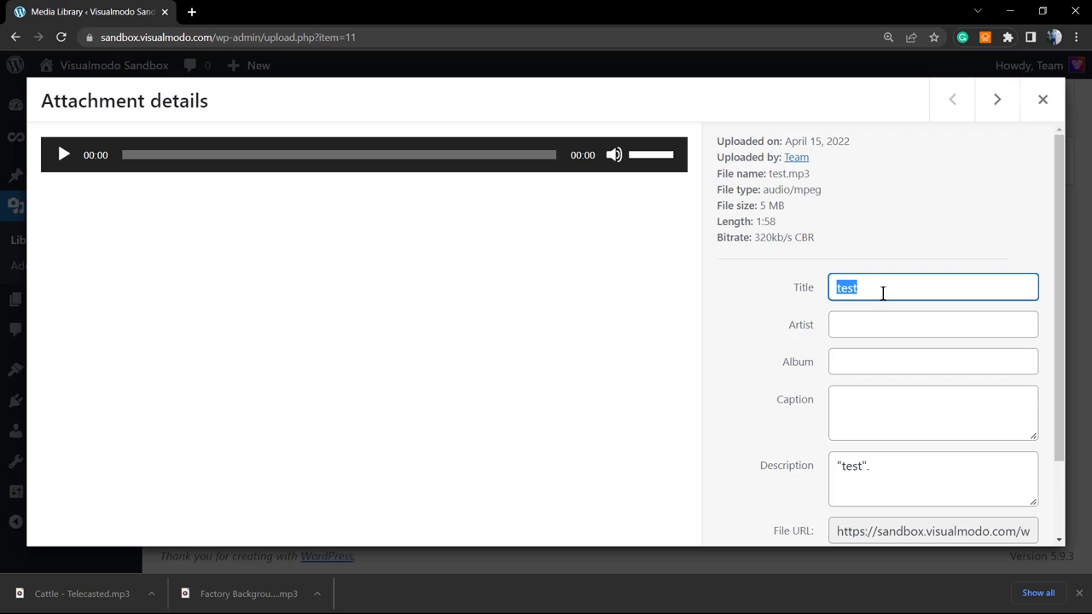
pyautogui.write('Cattle - Telecasted')
pyautogui.click(914, 258)
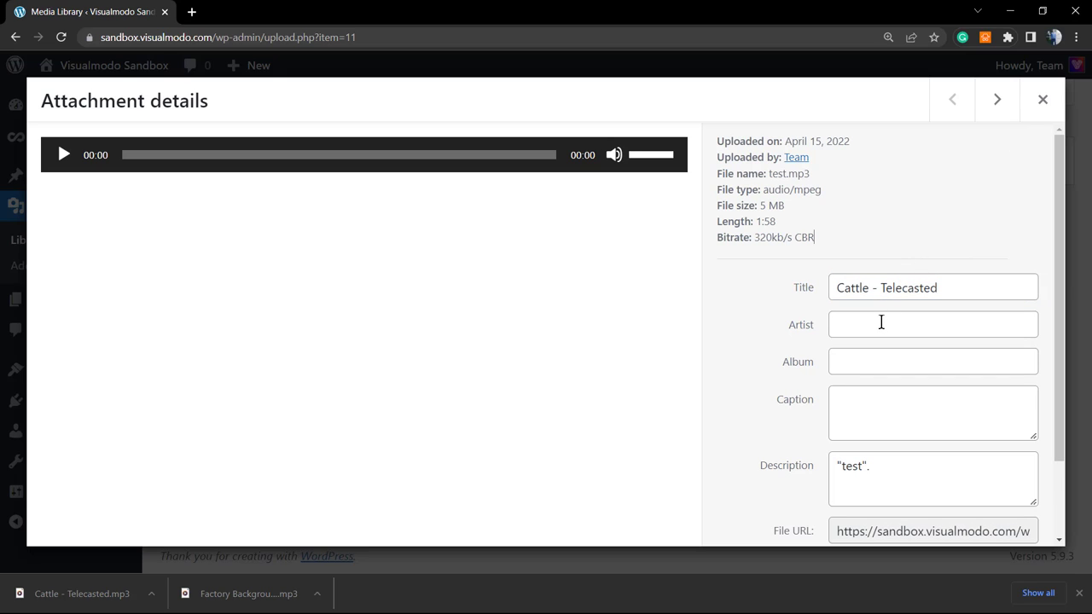
pyautogui.click(882, 323)
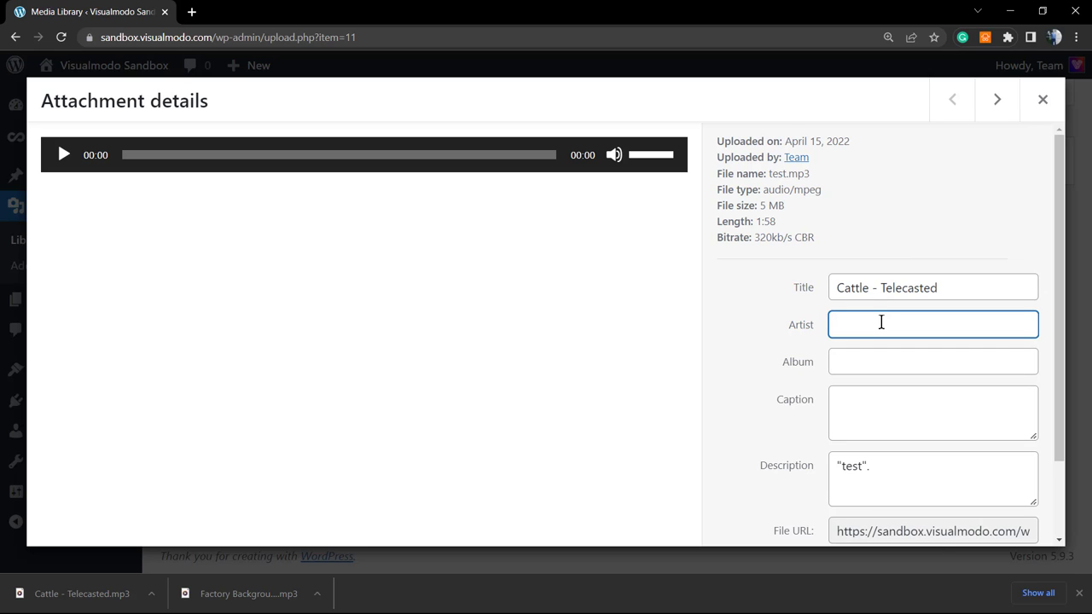
pyautogui.scroll(-1, 882, 323)
# Step: Fill the caption and description with 'Cattle - Telecasted' and save the changes
pyautogui.click(875, 331)
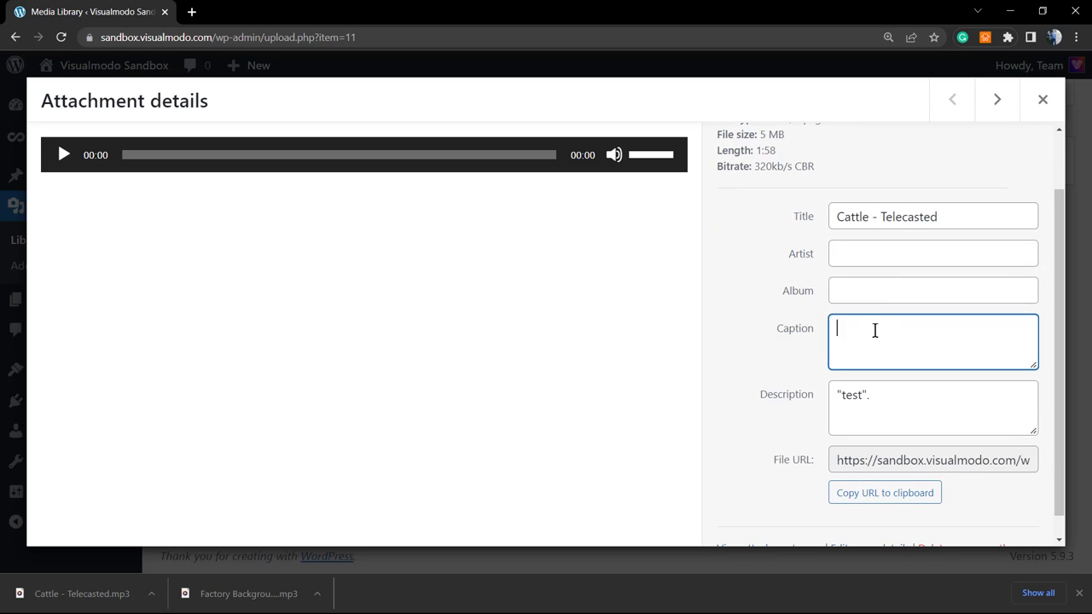
pyautogui.write('Cattle - Telecasted')
pyautogui.click(888, 399)
pyautogui.hotkey('ctrl', 'a')
pyautogui.write('Cattle - Telecasted')
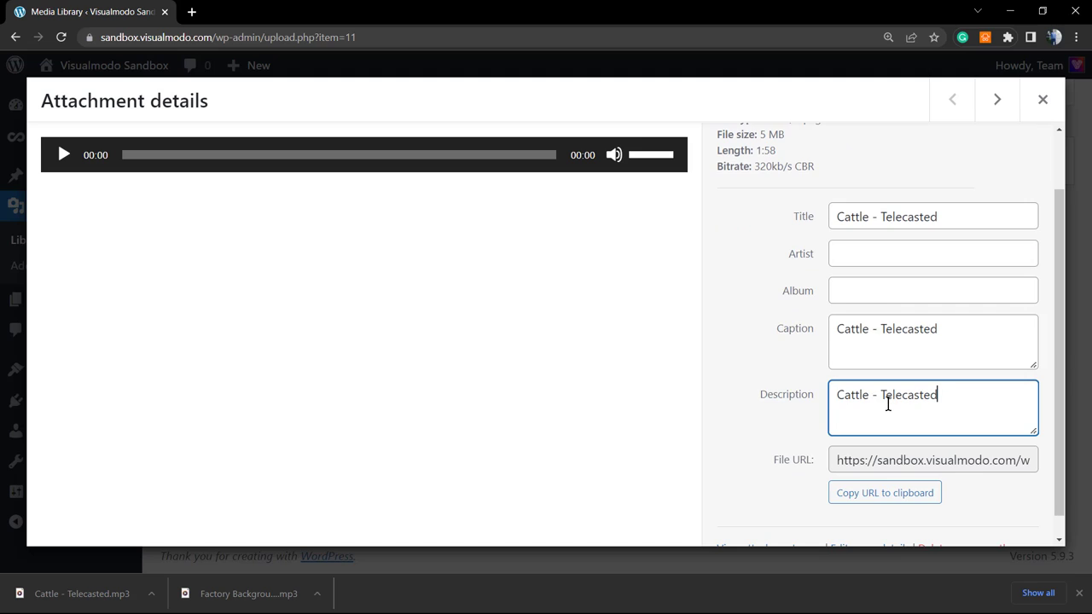
pyautogui.scroll(-1, 887, 406)
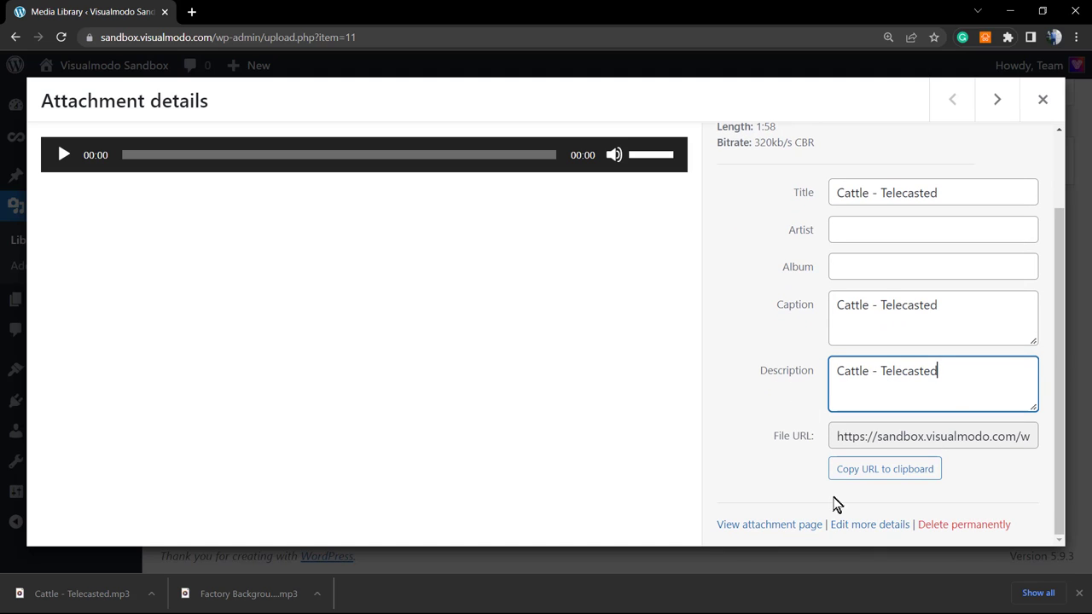
pyautogui.scroll(2, 848, 361)
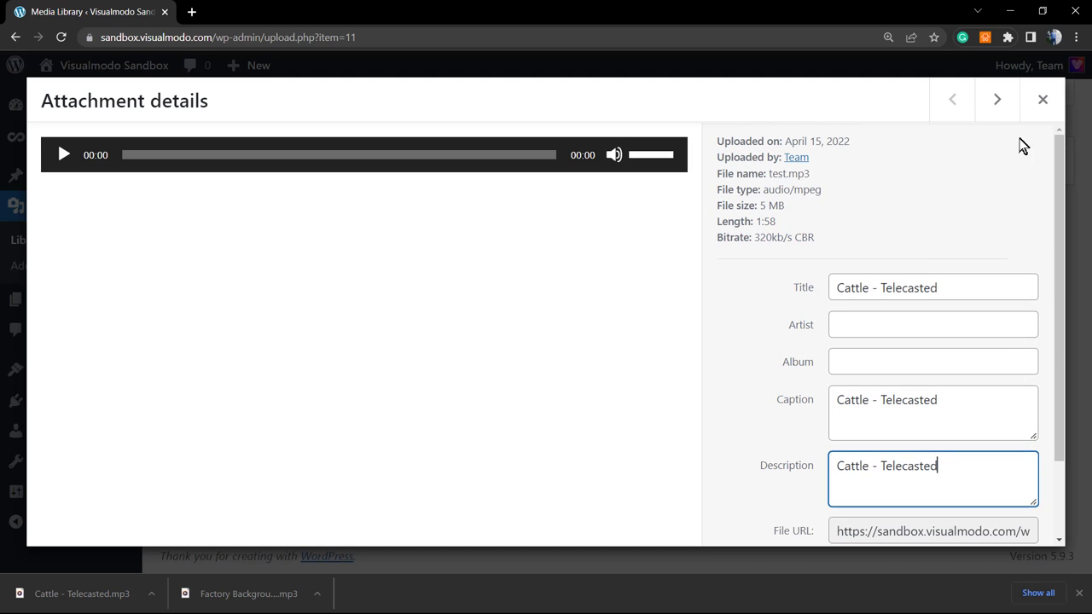
pyautogui.scroll(-2, 947, 222)
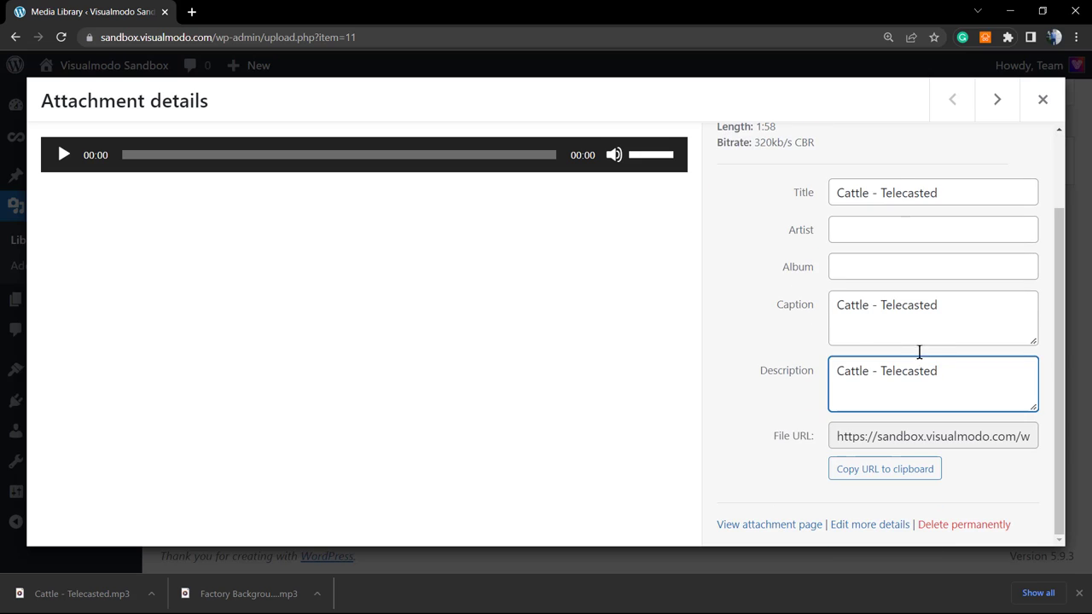
pyautogui.scroll(1, 967, 278)
pyautogui.scroll(1, 973, 256)
pyautogui.write(' er')
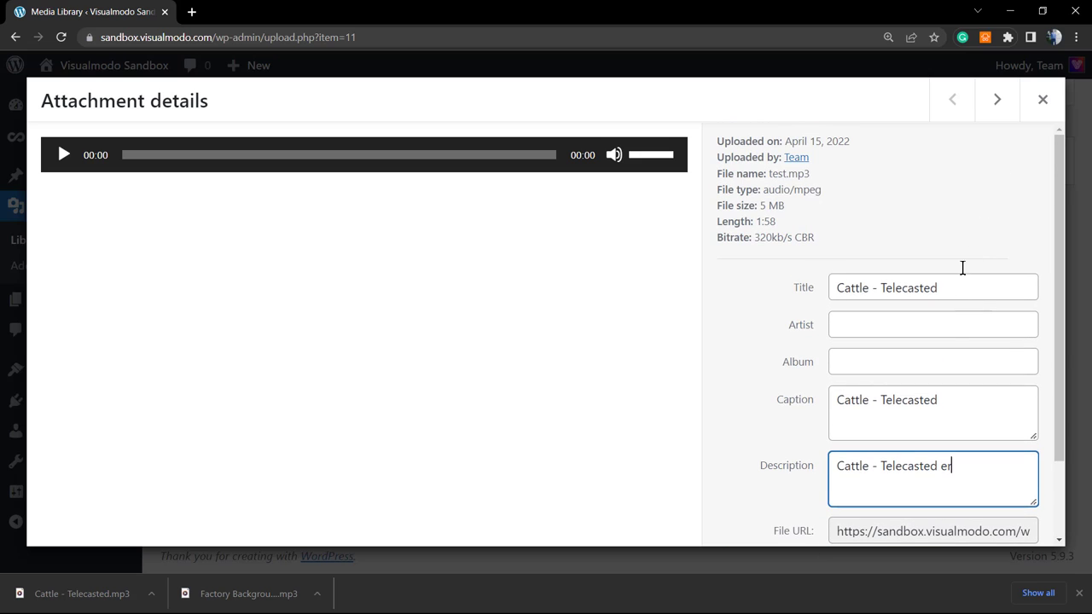
pyautogui.click(992, 198)
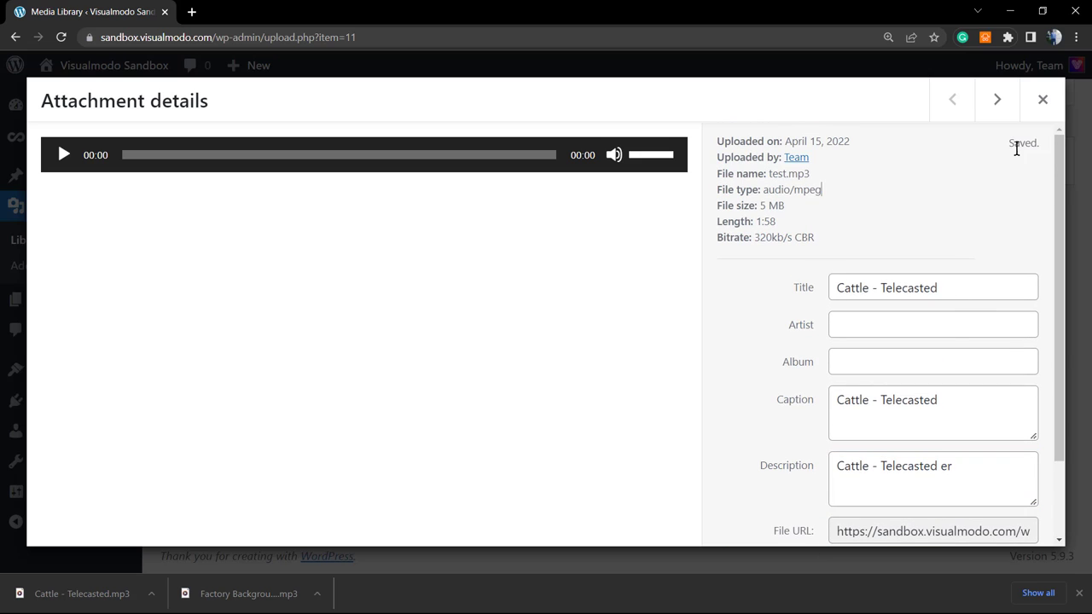
pyautogui.scroll(-2, 956, 239)
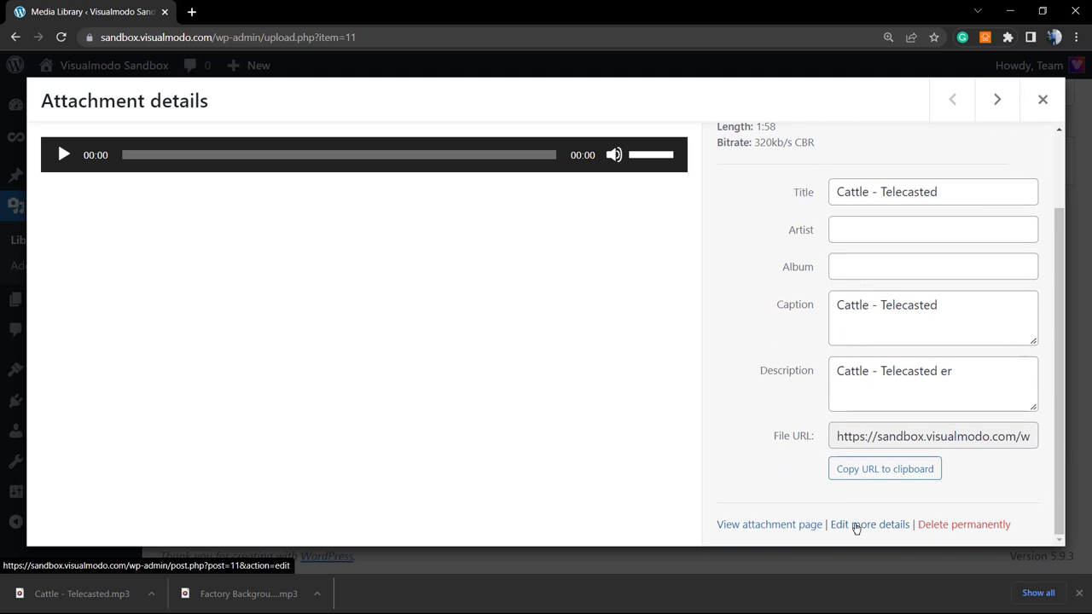
# Step: Open the full media edit page and check the permalink currently ending in 'test'
pyautogui.click(856, 527)
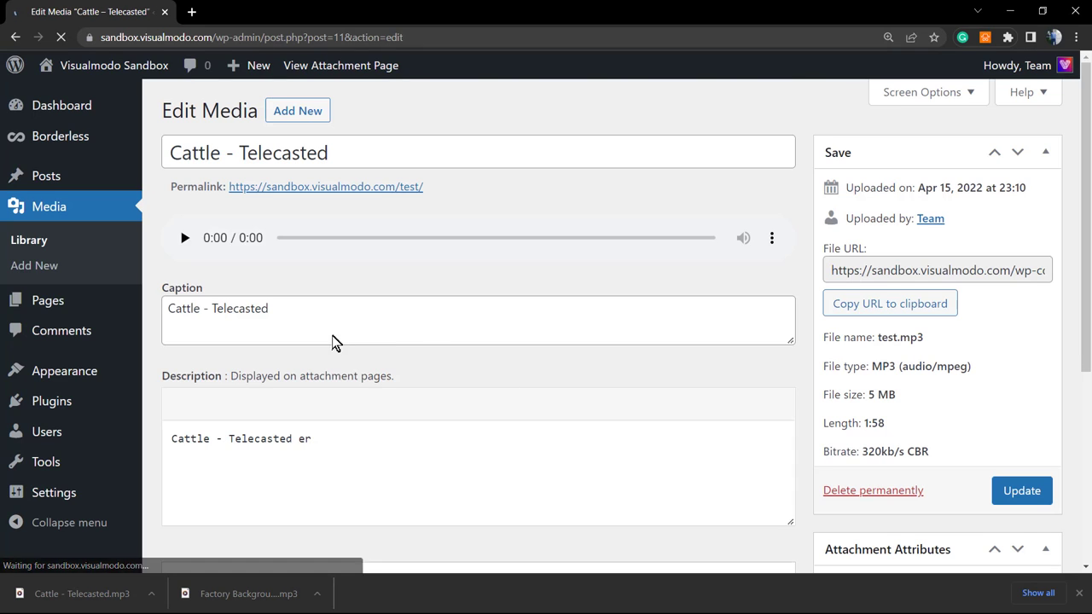
pyautogui.moveTo(424, 186); pyautogui.dragTo(216, 186)
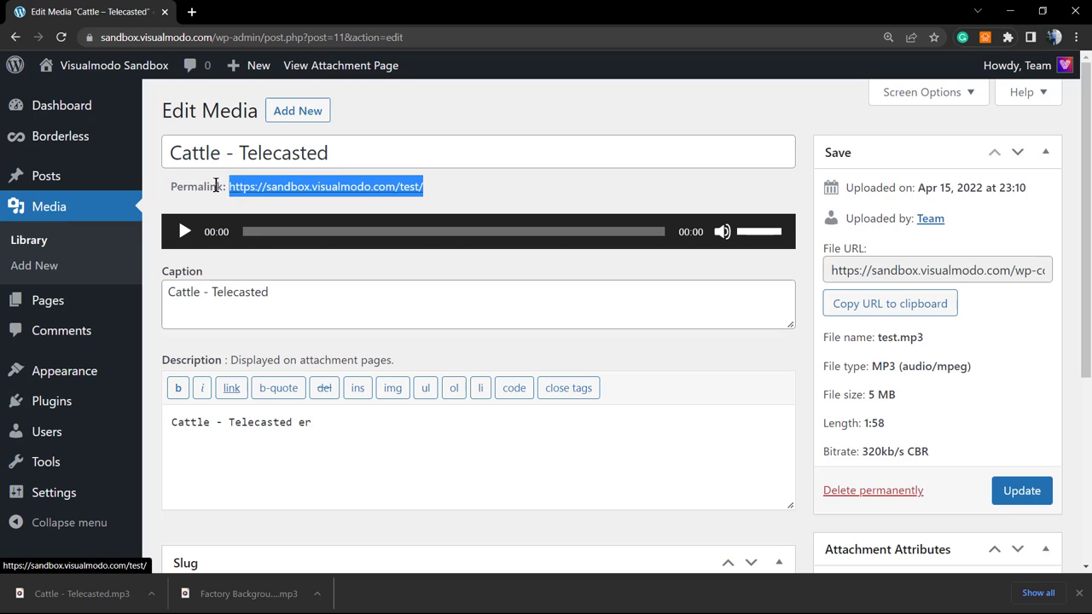
pyautogui.moveTo(425, 187); pyautogui.dragTo(442, 193)
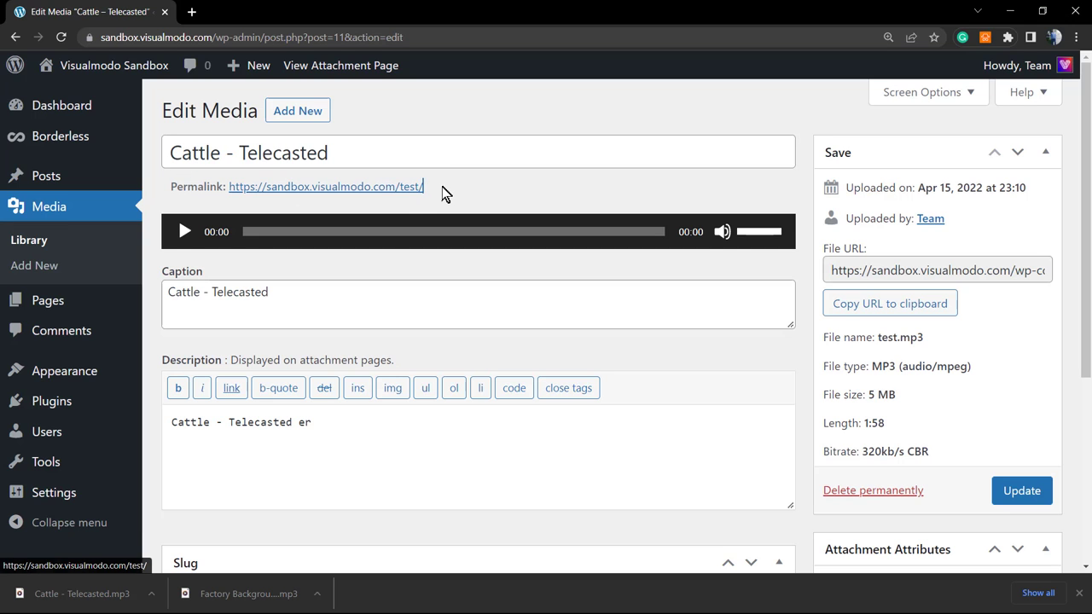
pyautogui.scroll(-2, 441, 193)
pyautogui.scroll(-2, 336, 314)
pyautogui.scroll(5, 512, 324)
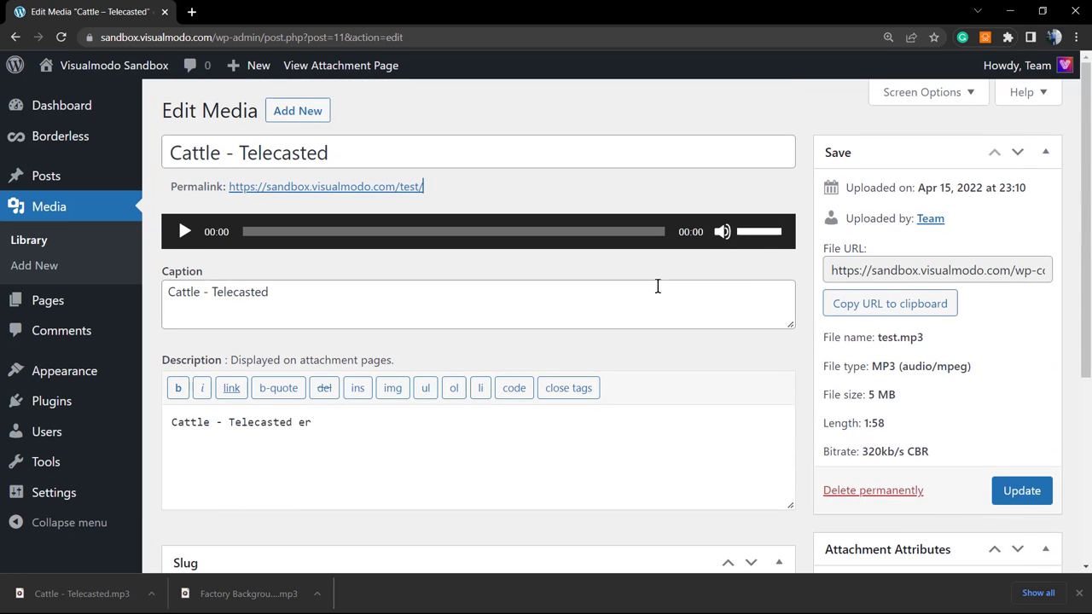
# Step: Enable the Slug box, change the slug to 'Cattle - Telecasted', and update the media
pyautogui.click(910, 94)
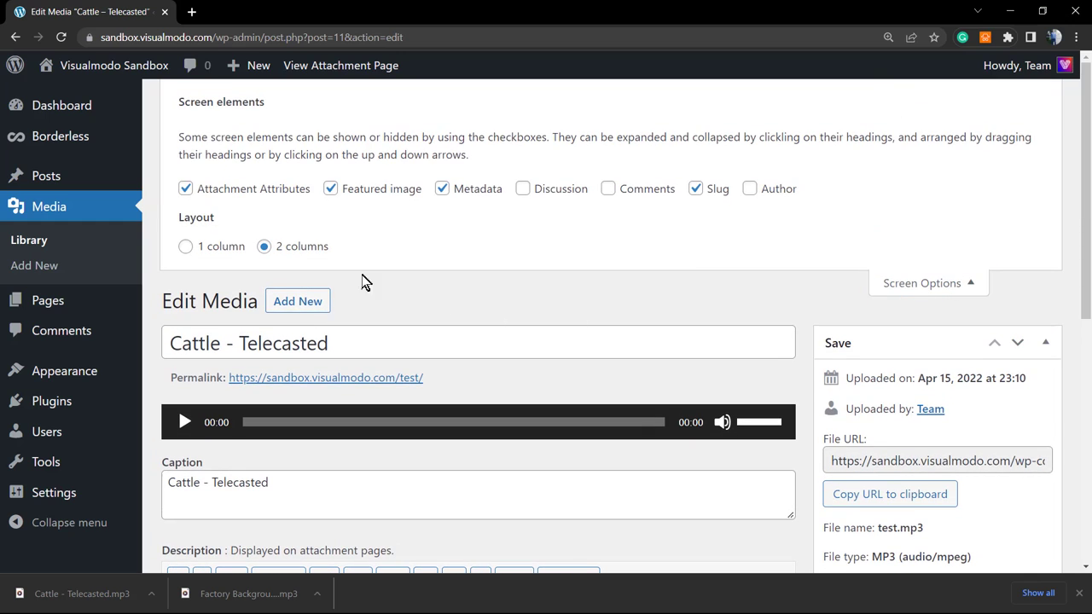
pyautogui.scroll(-5, 319, 383)
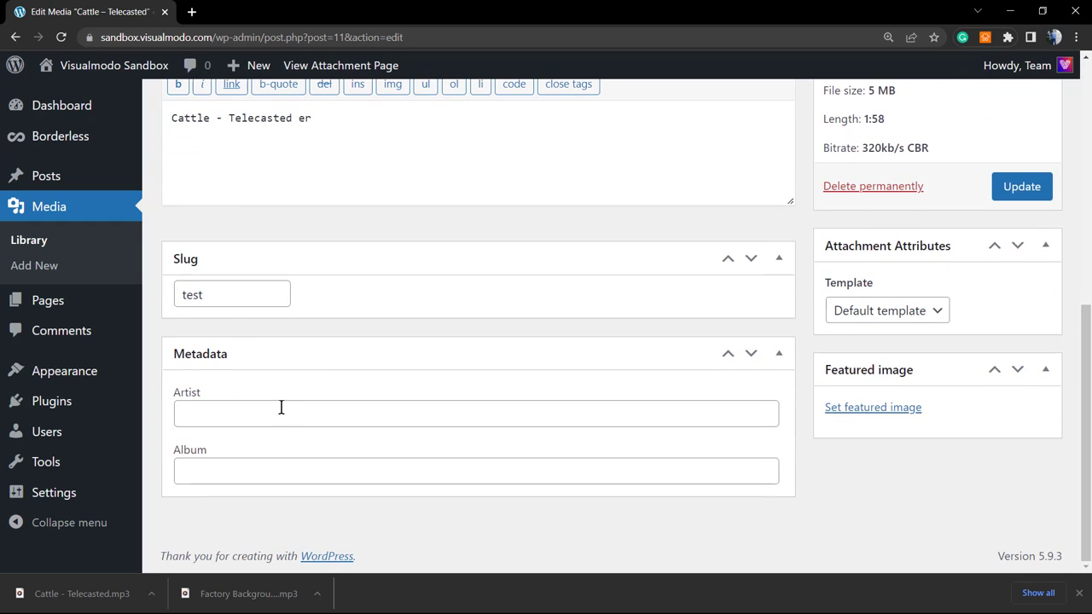
pyautogui.doubleClick(222, 295)
pyautogui.write('Cattle - Telecasted')
pyautogui.click(376, 296)
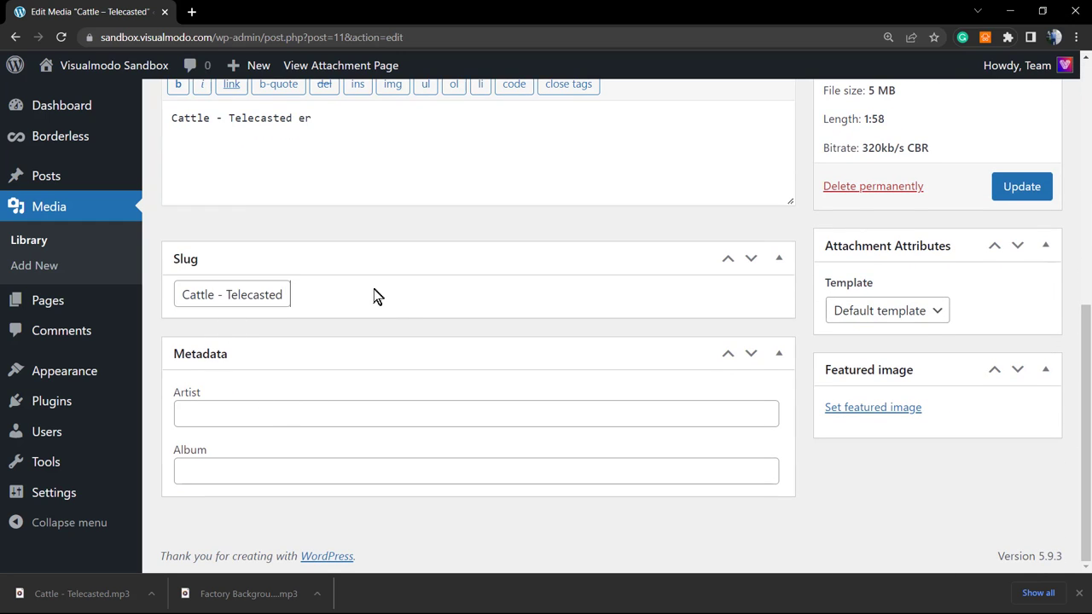
pyautogui.scroll(3, 427, 341)
pyautogui.scroll(3, 443, 330)
pyautogui.scroll(-3, 913, 333)
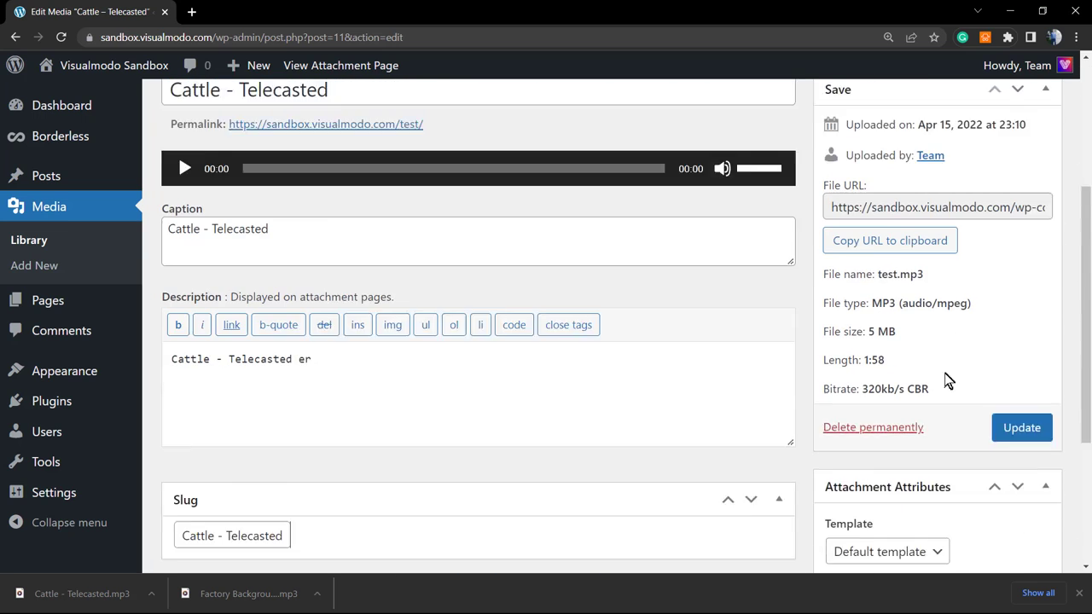
pyautogui.scroll(-2, 950, 379)
pyautogui.click(1020, 329)
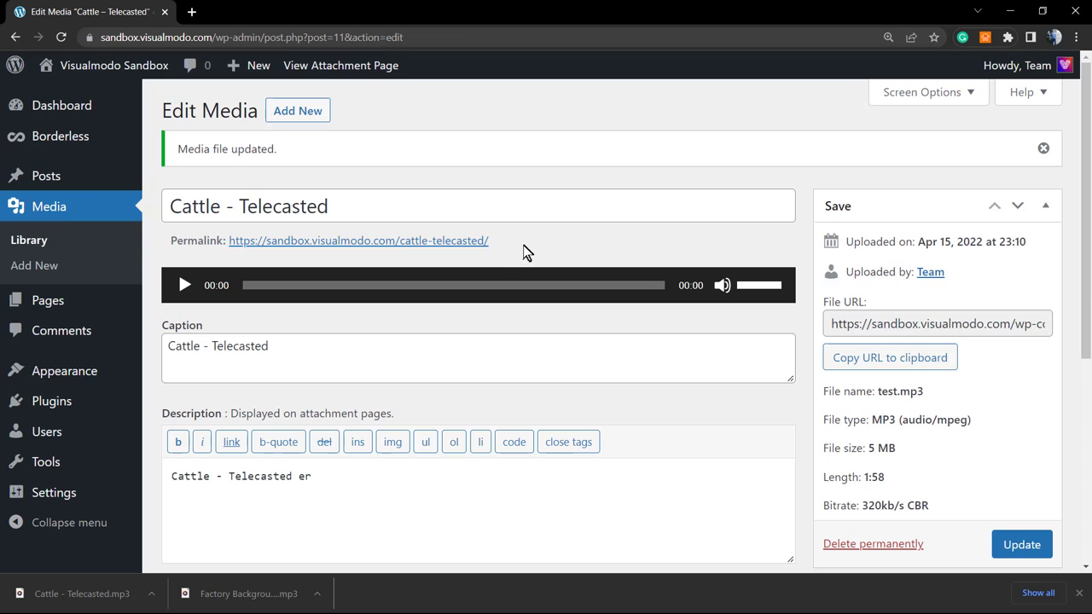
# Step: Highlight the new permalink ending in cattle-telecasted to verify it
pyautogui.moveTo(489, 241); pyautogui.dragTo(398, 240)
pyautogui.moveTo(519, 244)
pyautogui.mouseDown()
pyautogui.moveTo(398, 240)
pyautogui.moveTo(546, 237)
pyautogui.mouseUp()
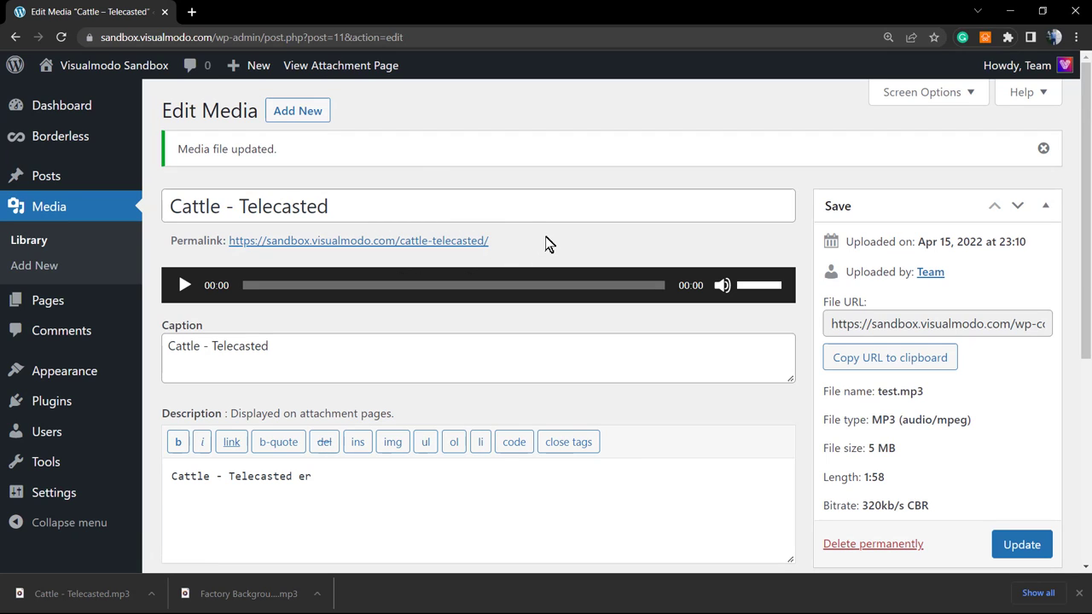